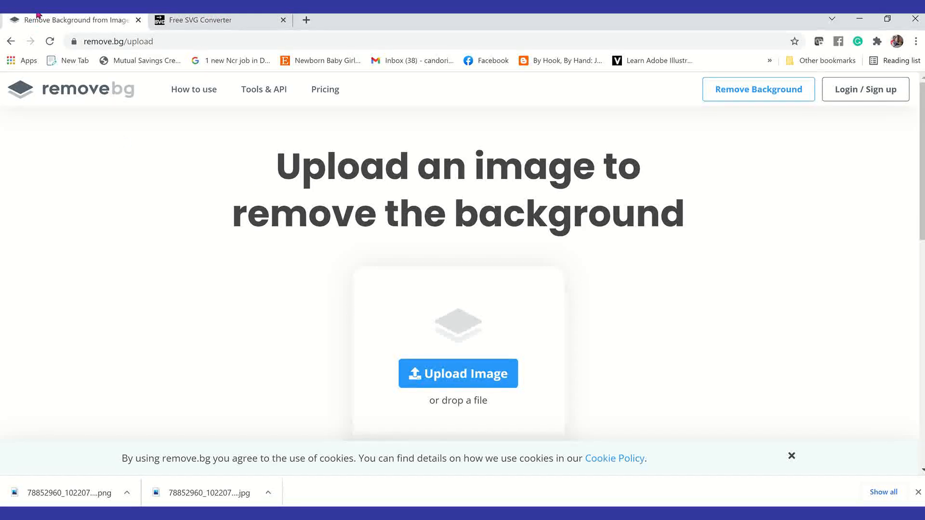
Upload the original JPG photo of the woman in the Santa hat from the Desktop for background removal.
left_click(482, 378)
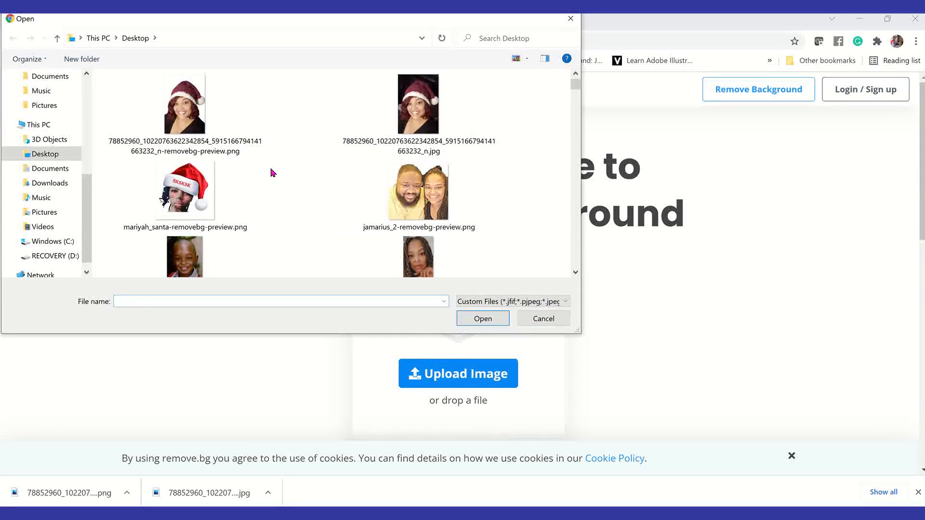
left_click(422, 102)
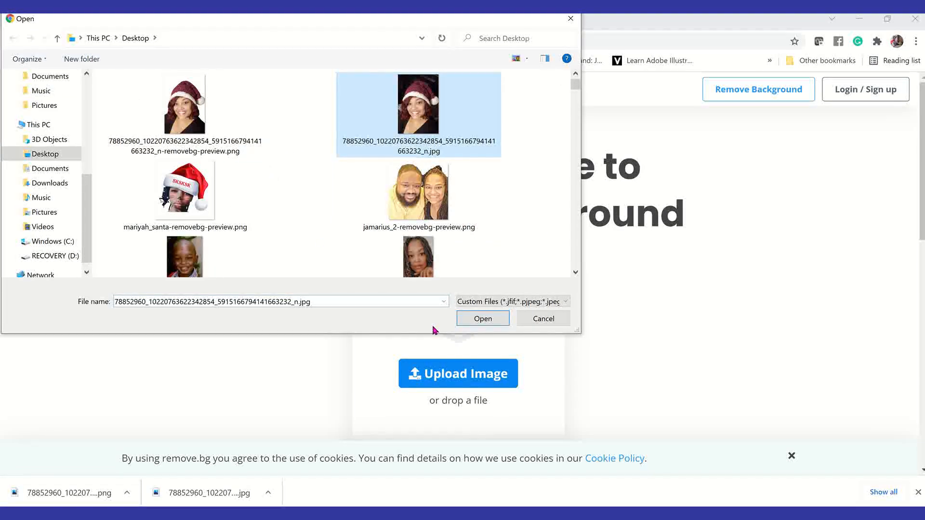
left_click(475, 322)
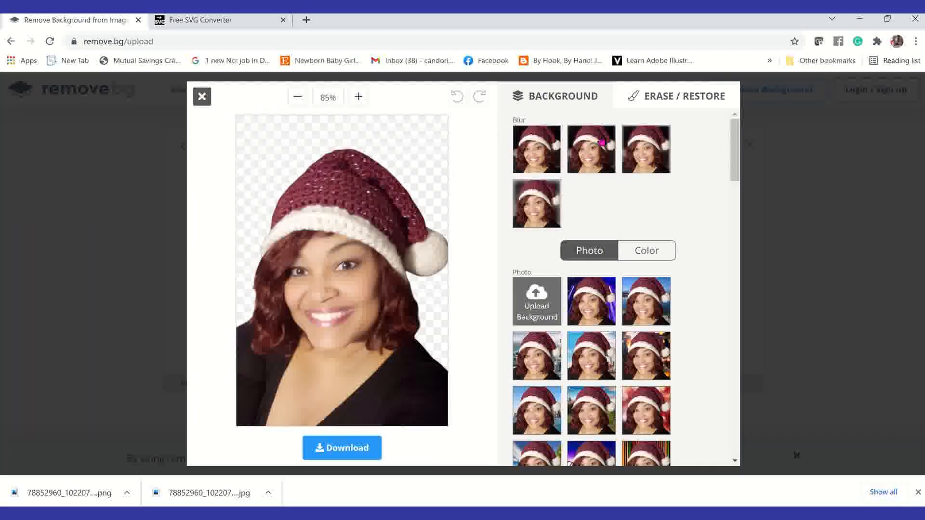
Erase the outer edges of both shoulders on the cutout, undoing and redoing the last eraser stroke.
left_click(655, 99)
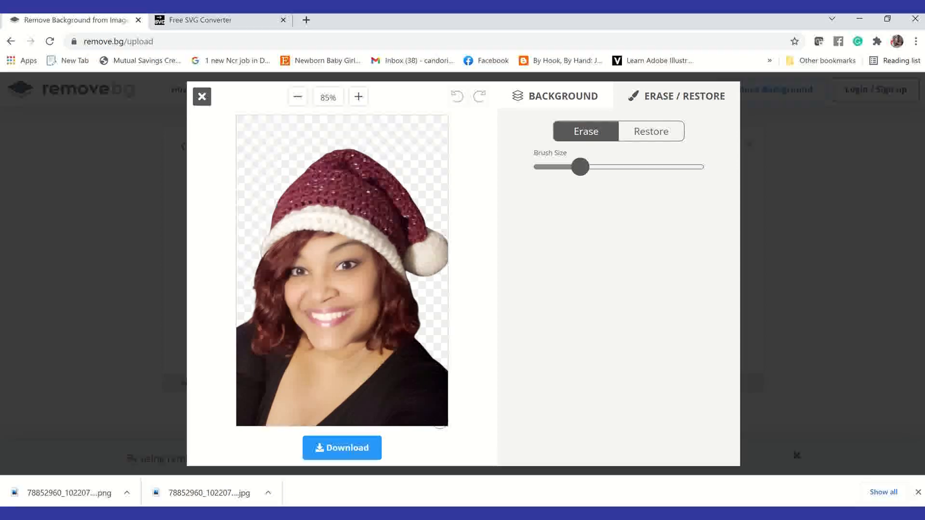
mouse_move(448, 410)
left_mouse_down()
mouse_move(427, 431)
mouse_move(447, 398)
mouse_move(447, 344)
left_mouse_up()
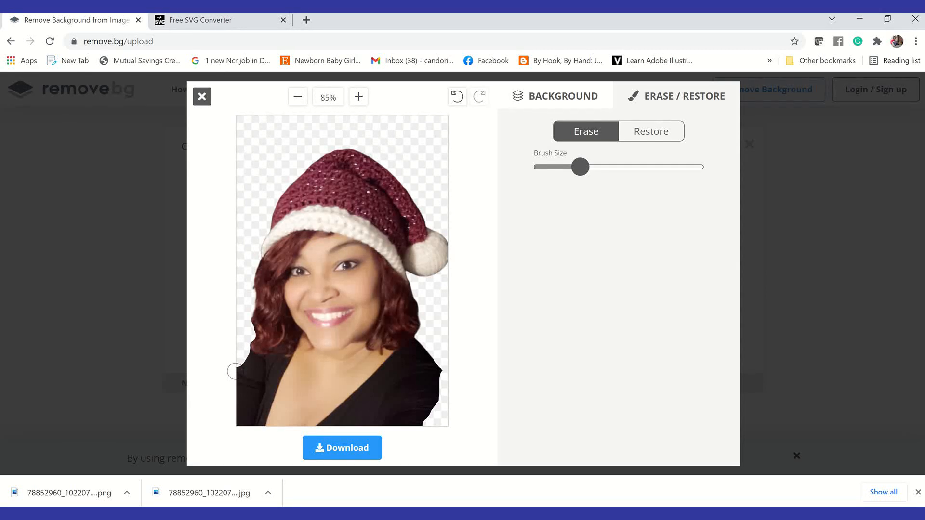
left_click_drag(236, 361, 239, 448)
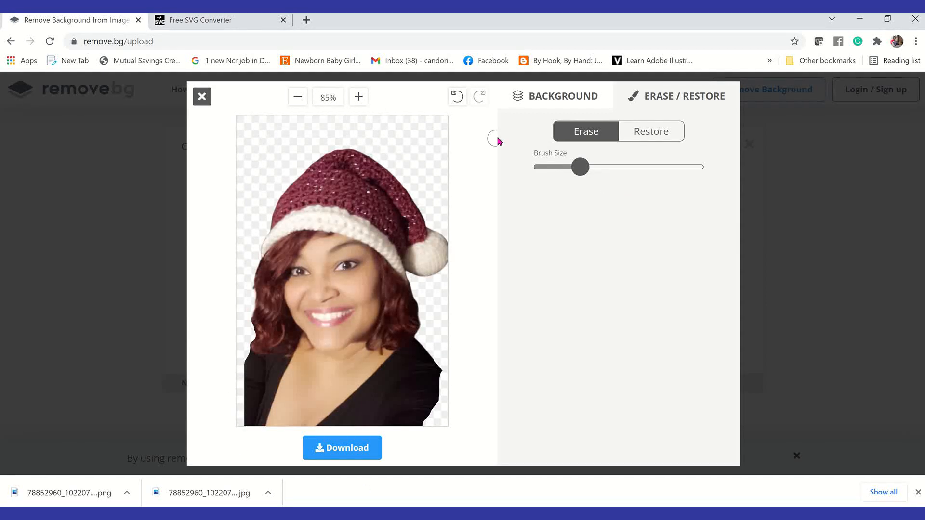
left_click(458, 98)
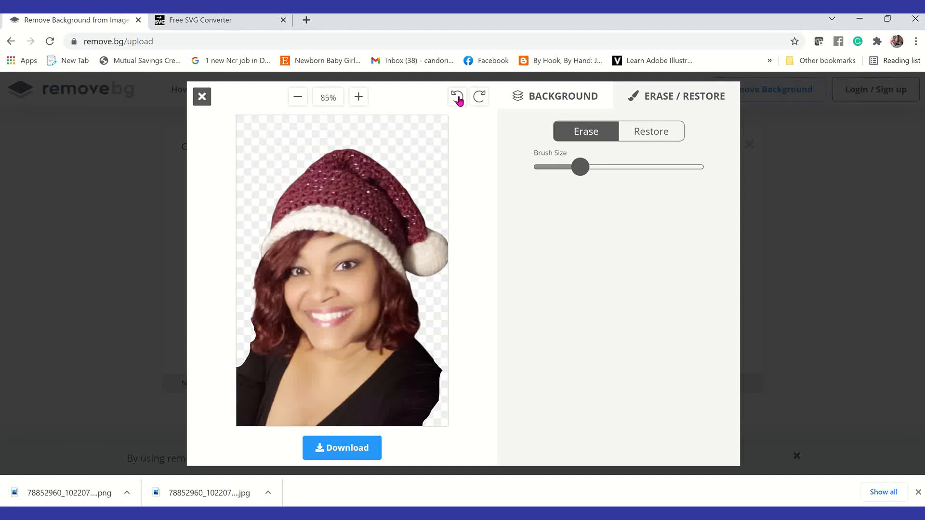
left_click(482, 100)
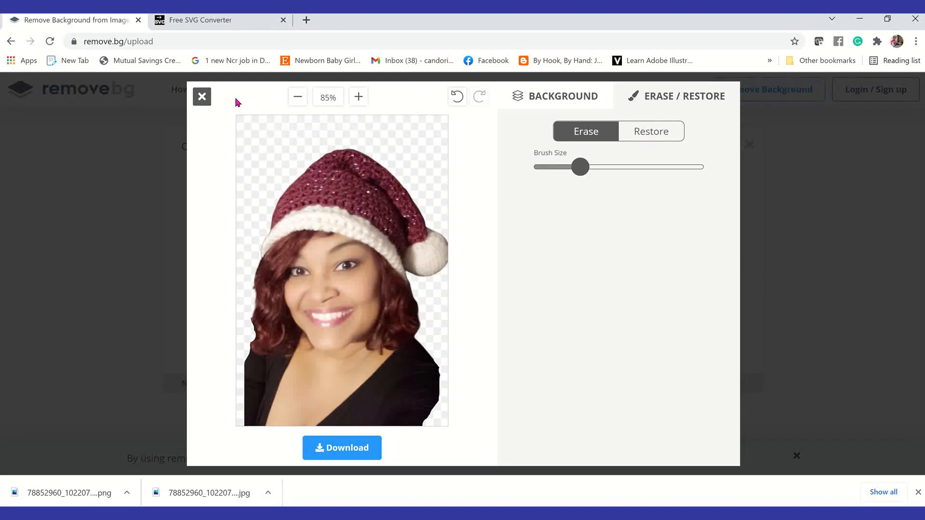
Download the edited cutout and save a PNG copy of it to the Desktop from Photos.
left_click(335, 451)
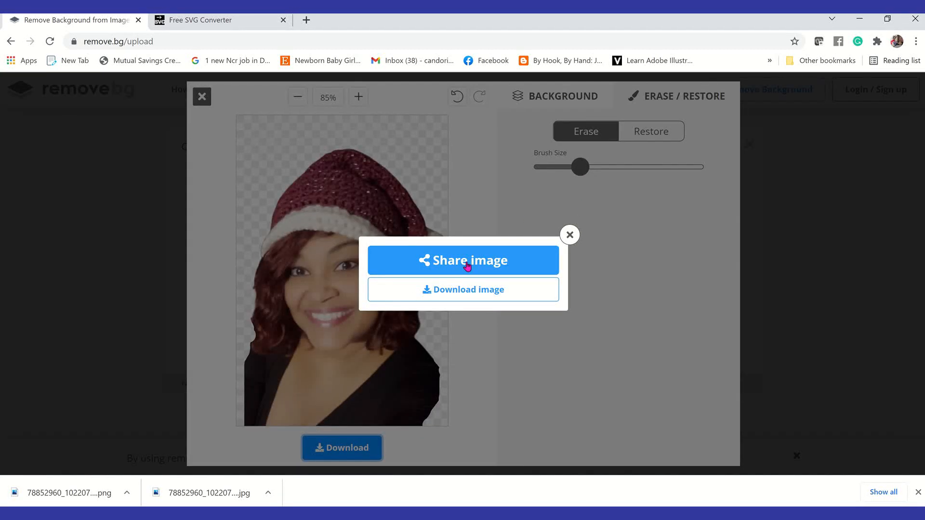
left_click(472, 294)
left_click(63, 497)
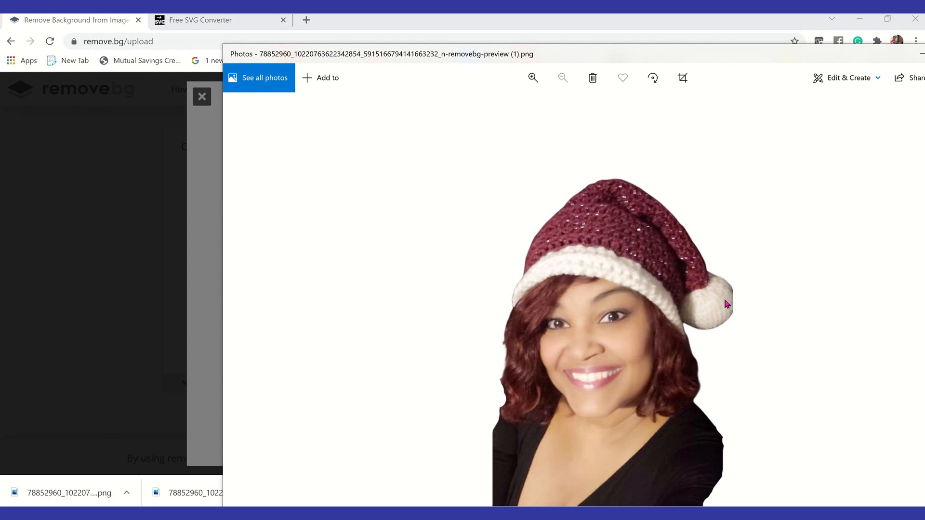
right_click(584, 313)
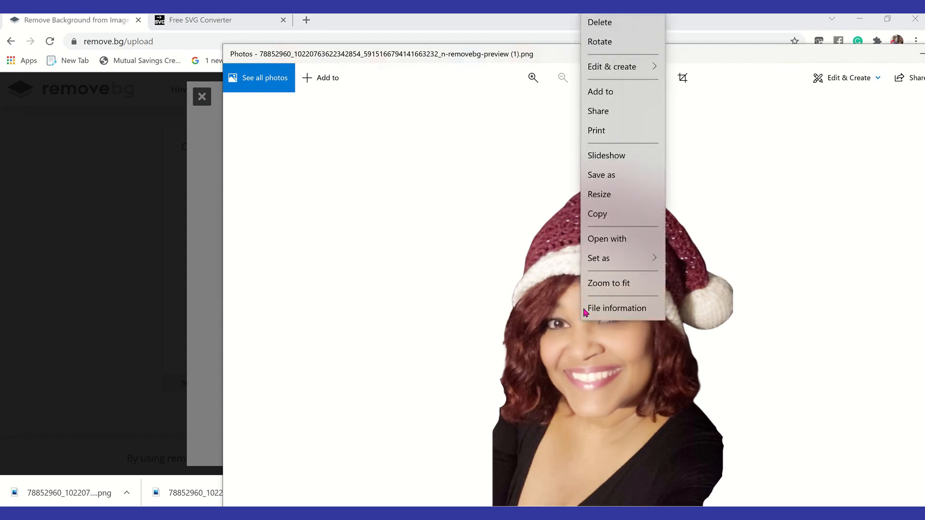
left_click(463, 229)
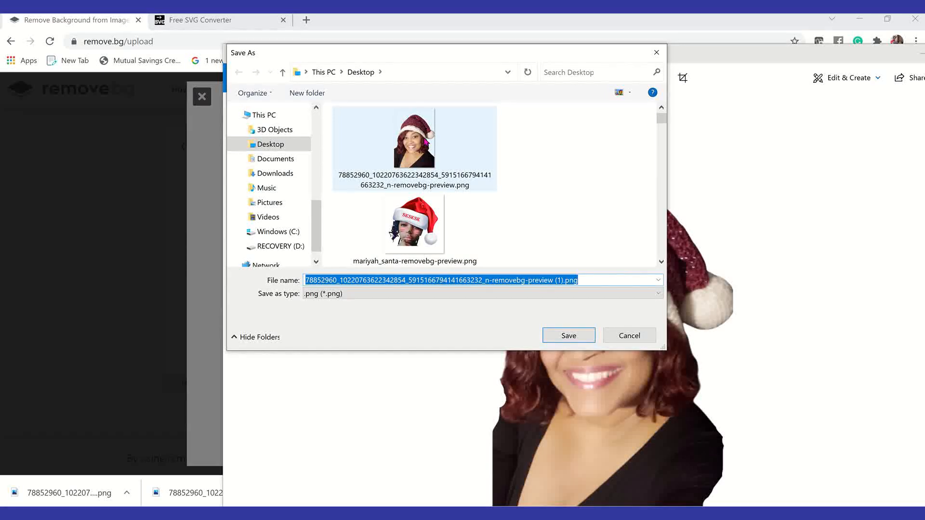
left_click(579, 337)
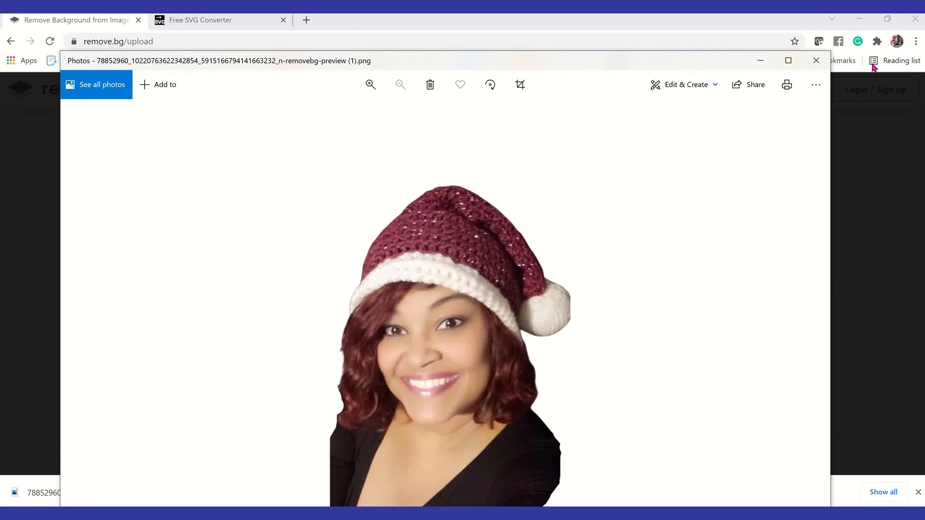
left_click(816, 60)
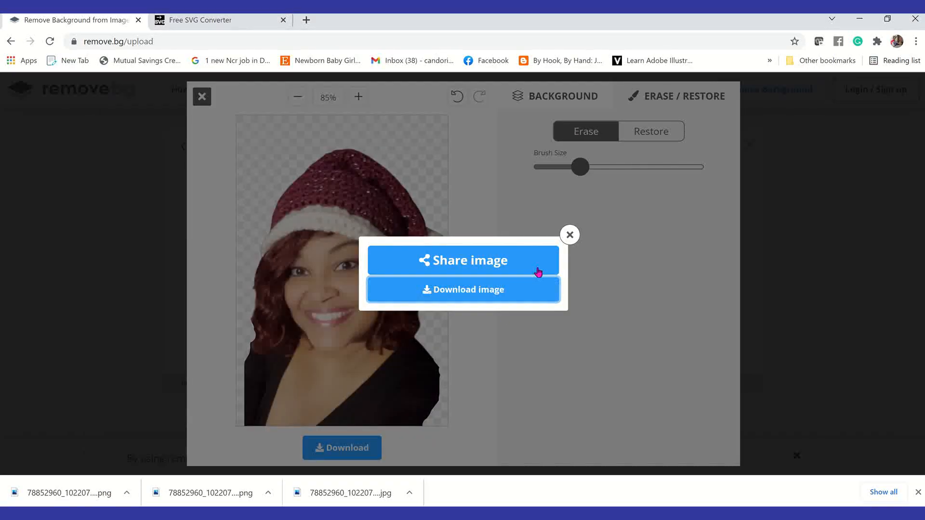
left_click(570, 234)
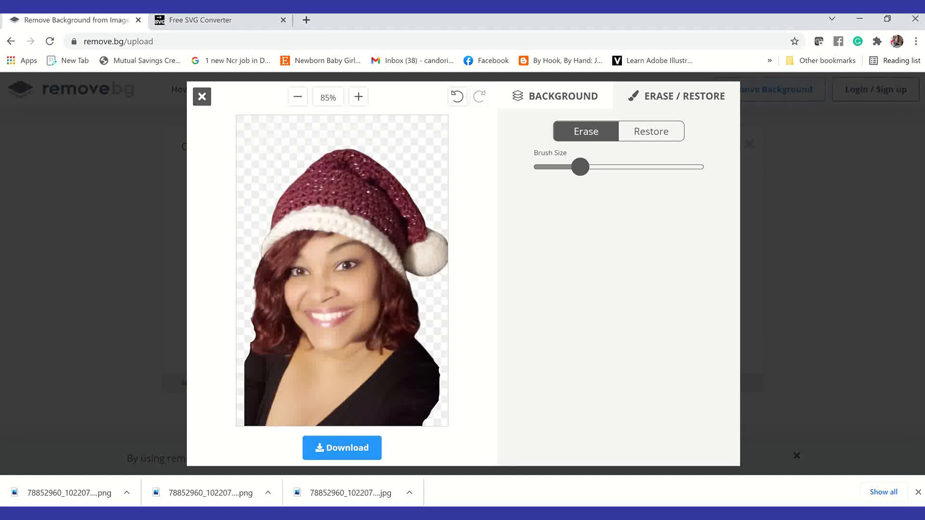
Switch to Picsvg and upload the background-free cutout ending in removebg-preview (1).png from the Desktop.
left_click(249, 20)
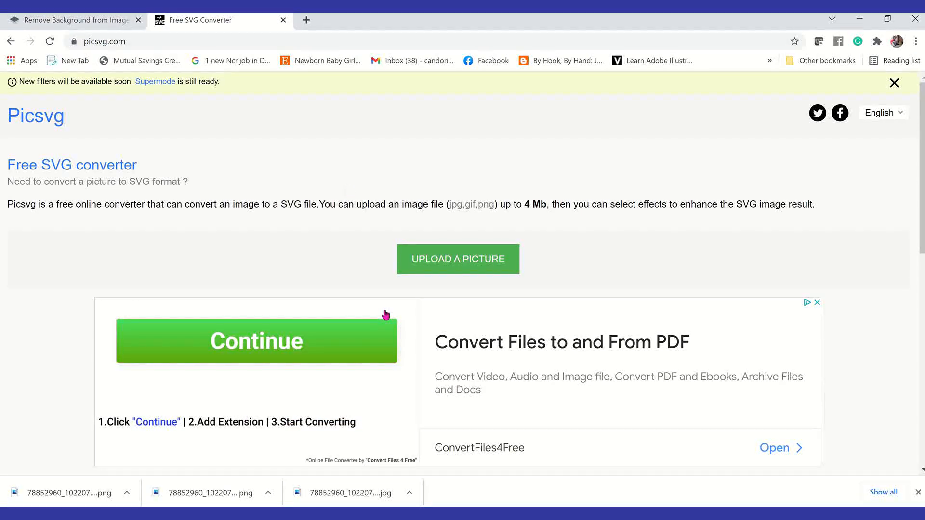
left_click(474, 259)
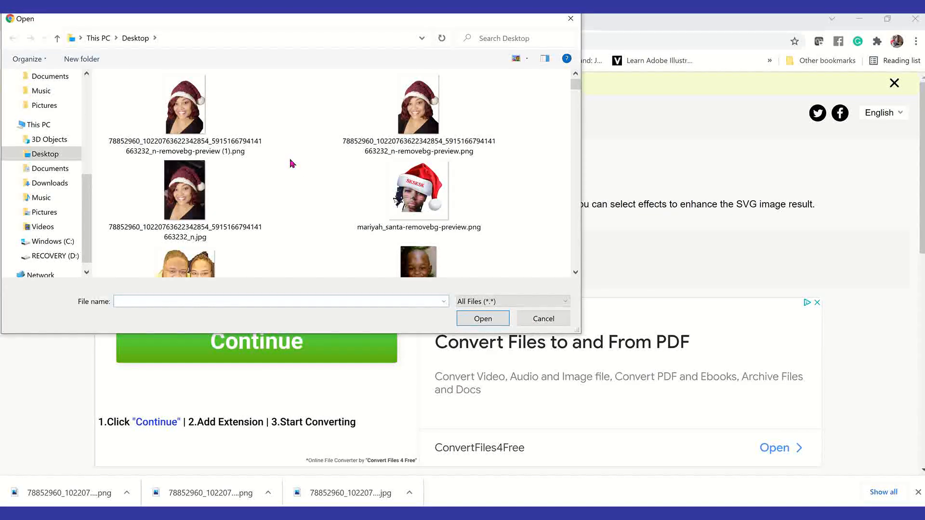
left_click(187, 116)
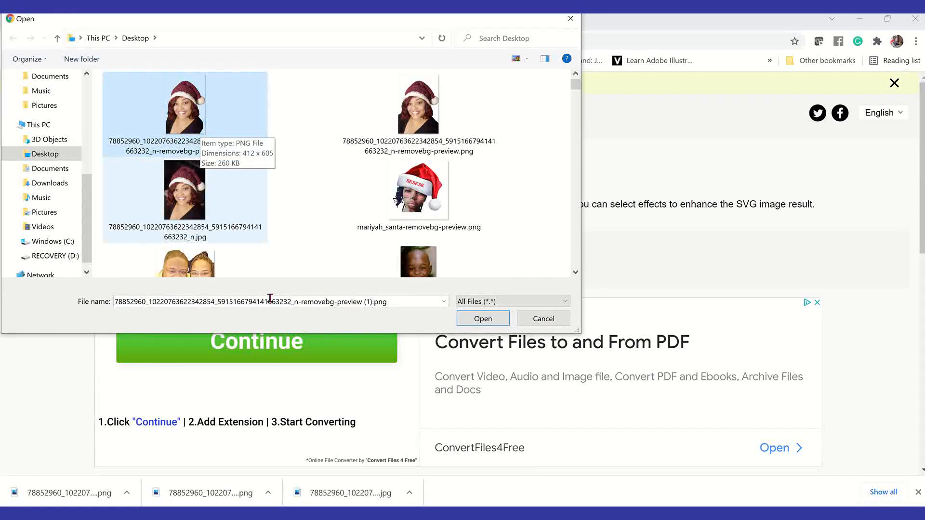
left_click(494, 317)
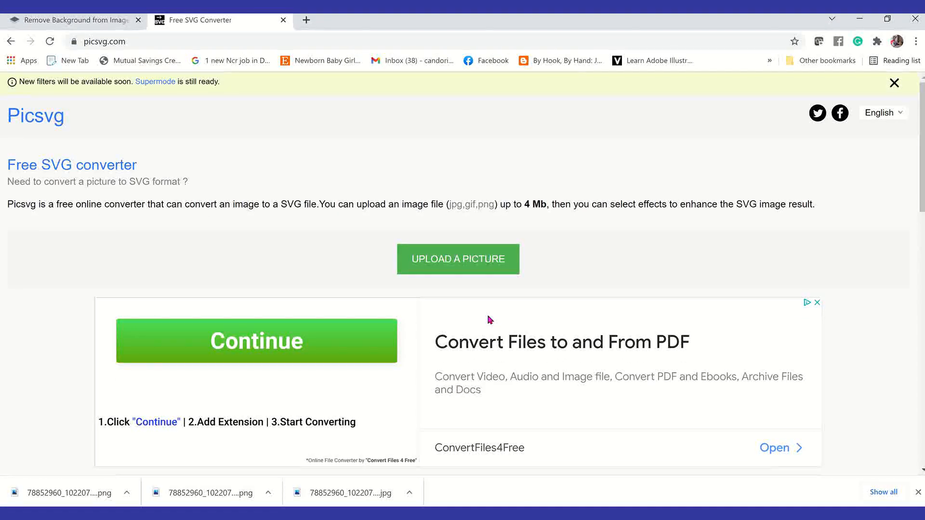
Apply the Invert #3 filter to the SVG conversion of the portrait.
scroll(496, 328, "down", 6)
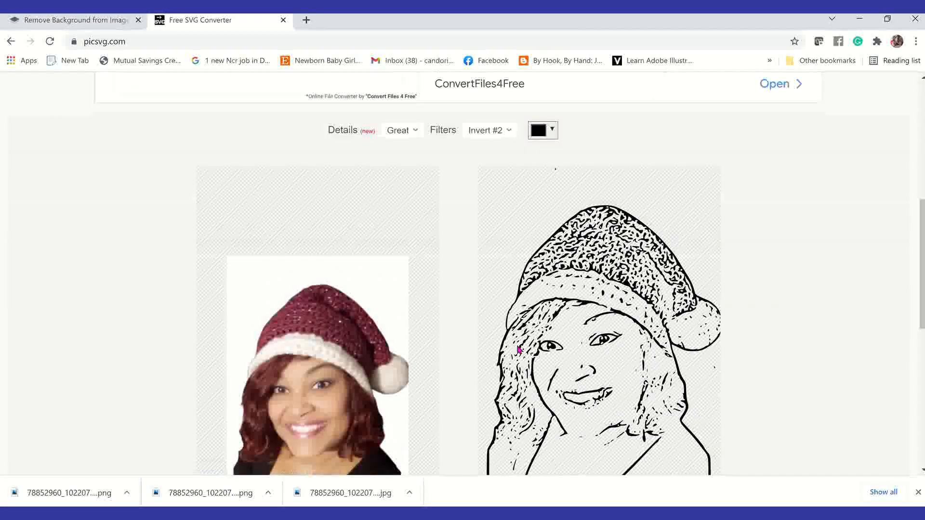
scroll(521, 354, "down", 4)
scroll(527, 355, "up", 2)
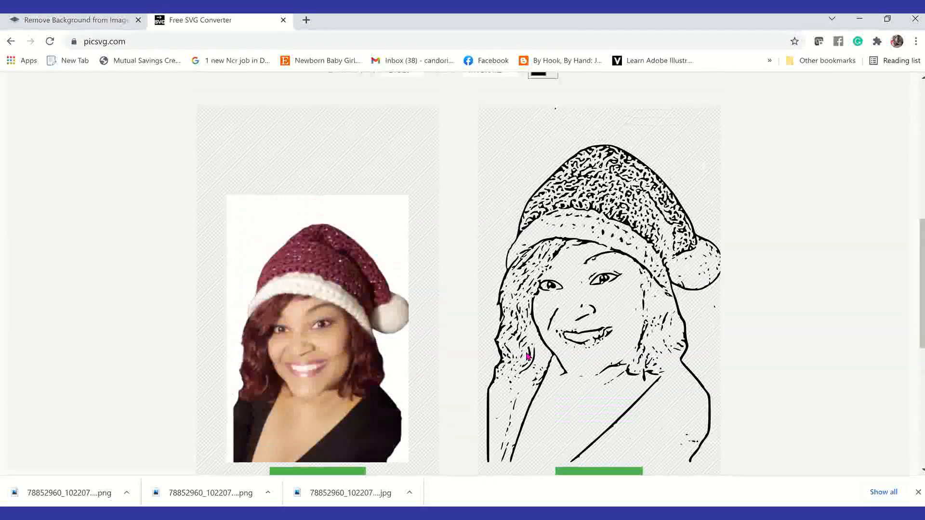
scroll(527, 357, "up", 2)
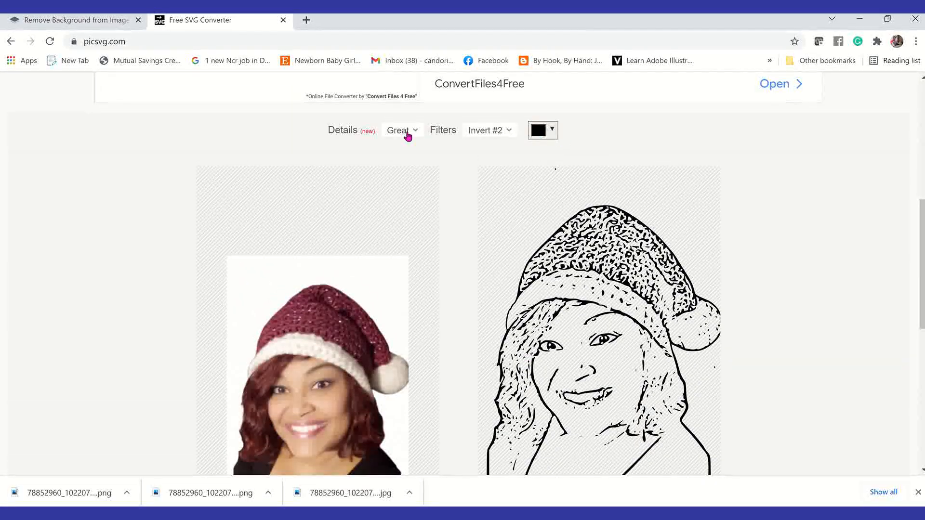
left_click(510, 131)
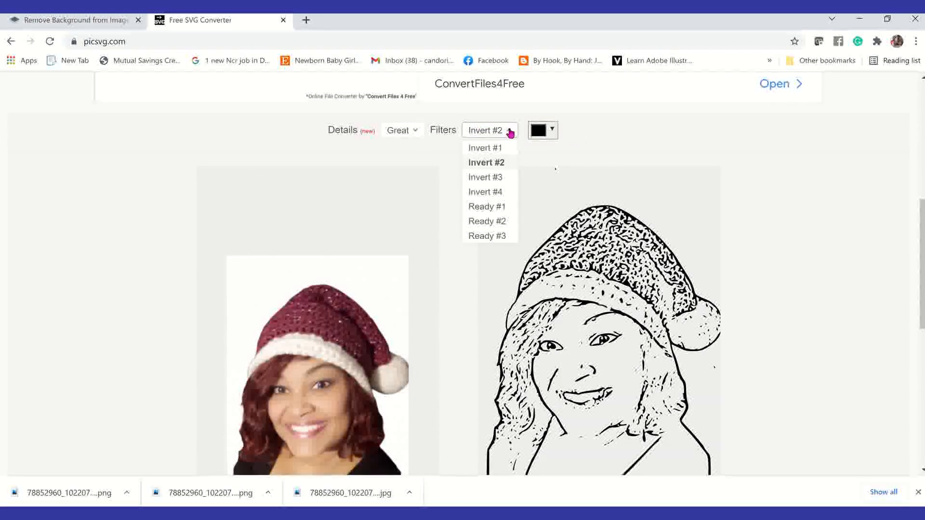
left_click(498, 179)
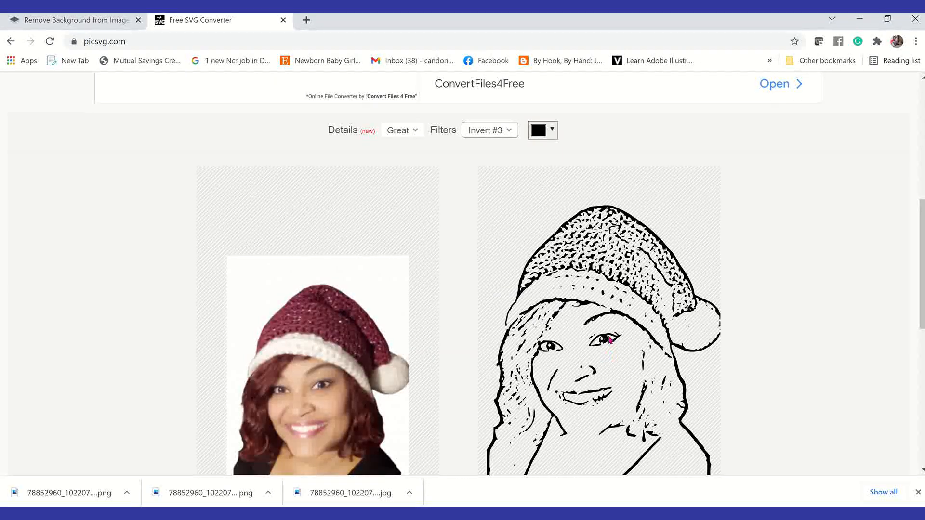
Apply the Invert #4 filter to the SVG conversion and review the portrait's line work.
scroll(609, 342, "down", 2)
scroll(609, 318, "up", 3)
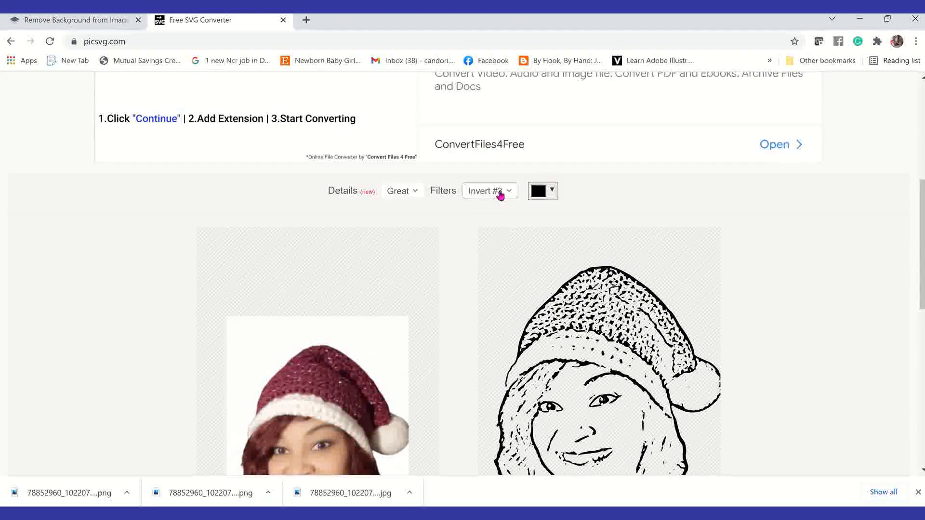
left_click(497, 193)
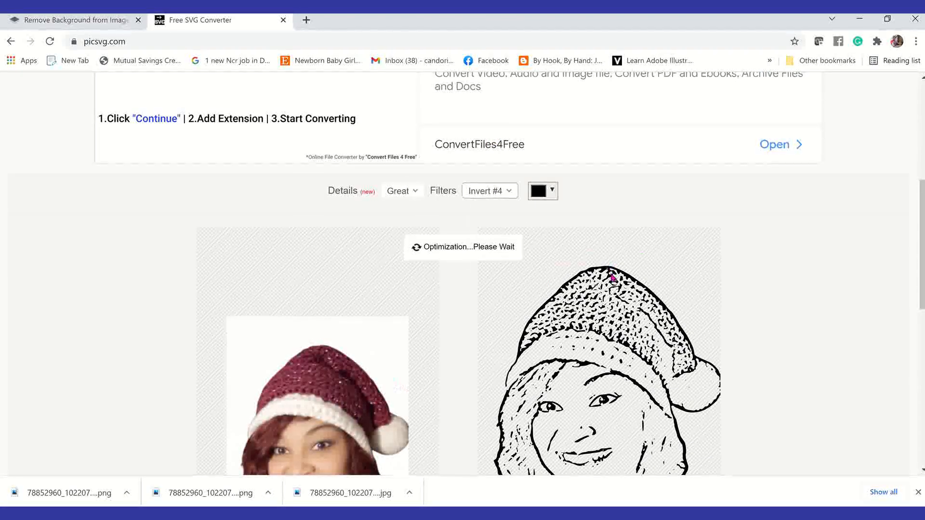
scroll(643, 314, "down", 1)
scroll(643, 314, "down", 1)
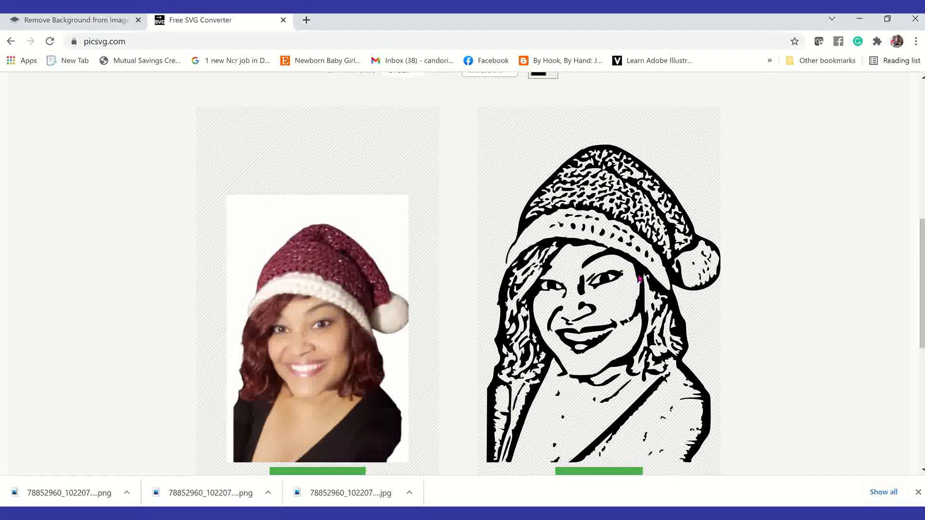
scroll(628, 271, "down", 2)
Set the details level of the SVG conversion to Strong and check the converted portrait.
scroll(439, 195, "up", 6)
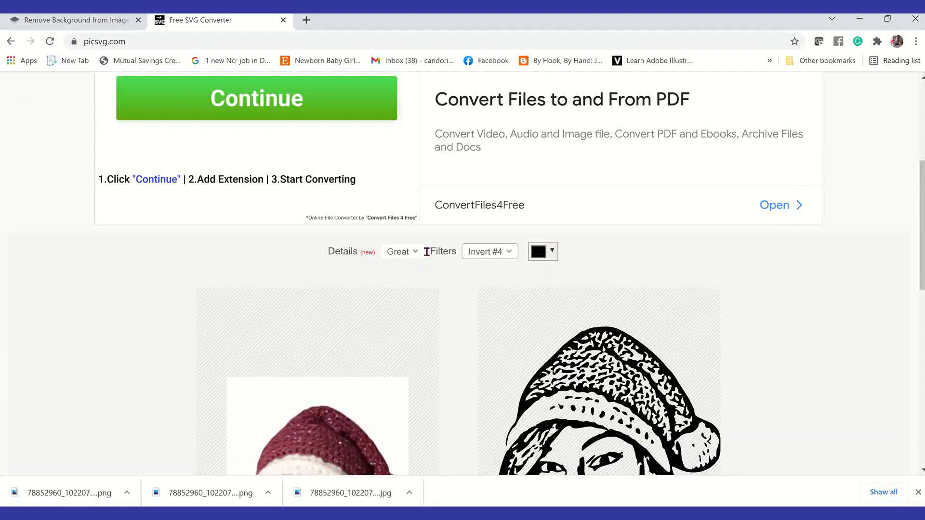
left_click(421, 255)
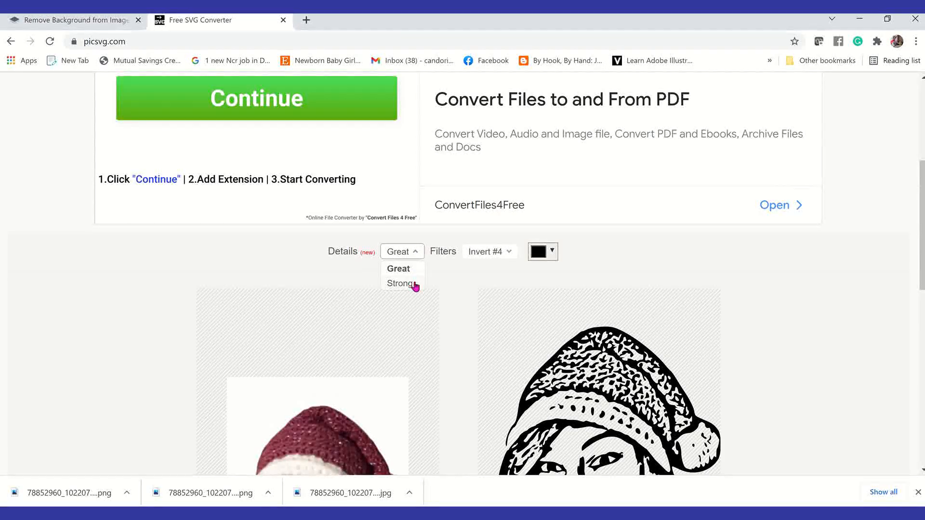
left_click(413, 284)
scroll(578, 304, "down", 3)
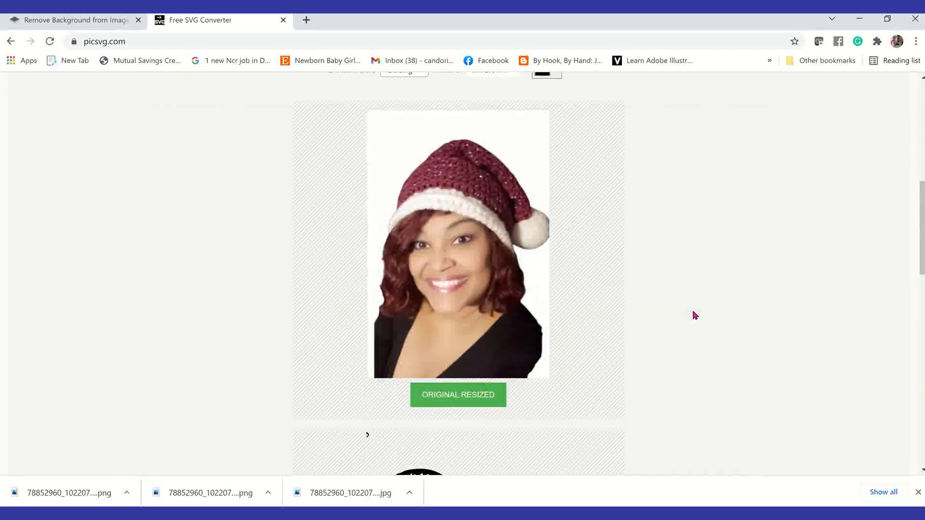
scroll(696, 316, "down", 7)
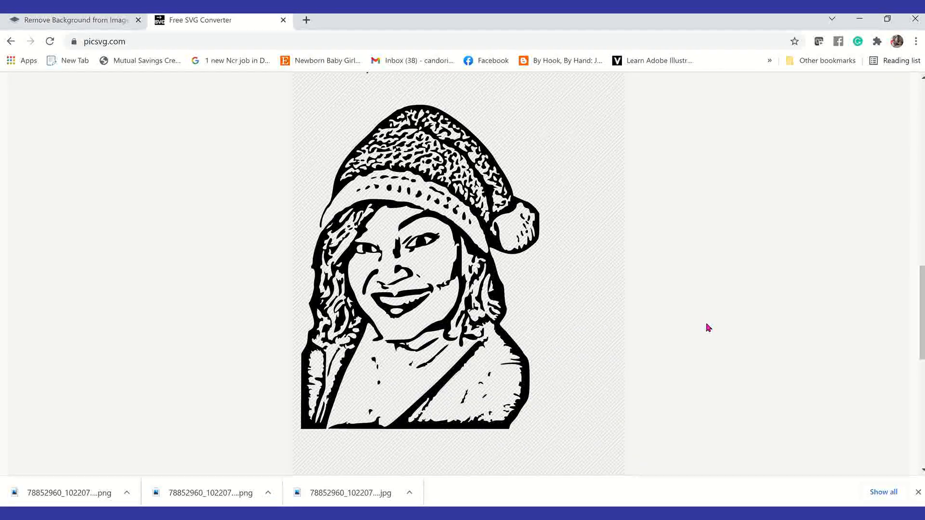
right_click(398, 285)
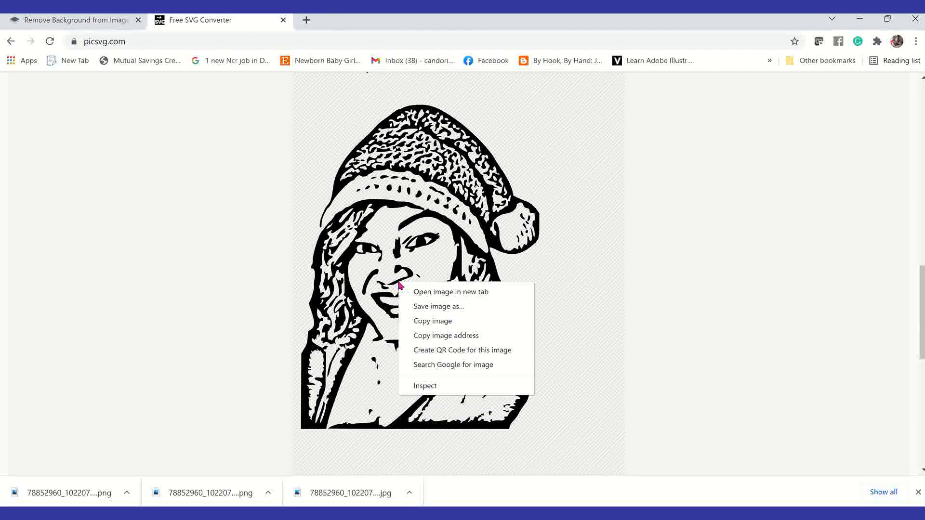
left_click(447, 310)
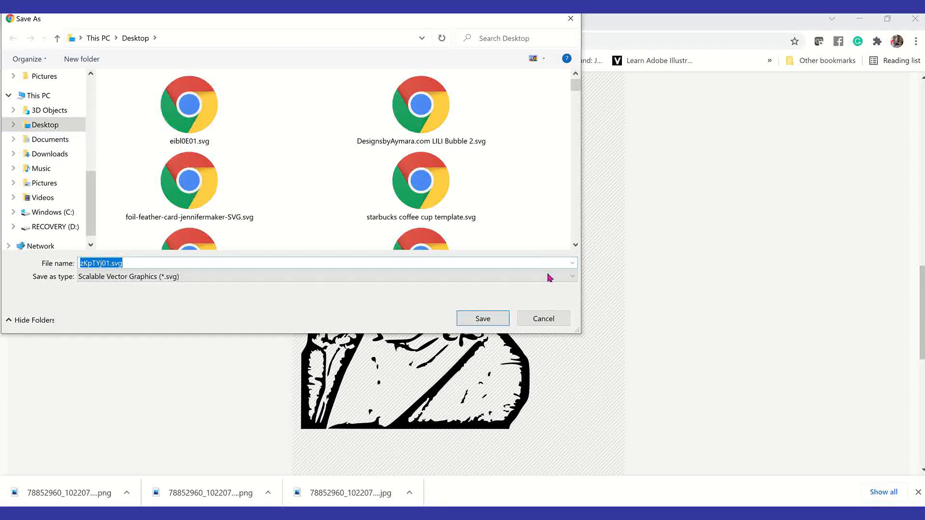
left_click(546, 317)
scroll(580, 308, "up", 5)
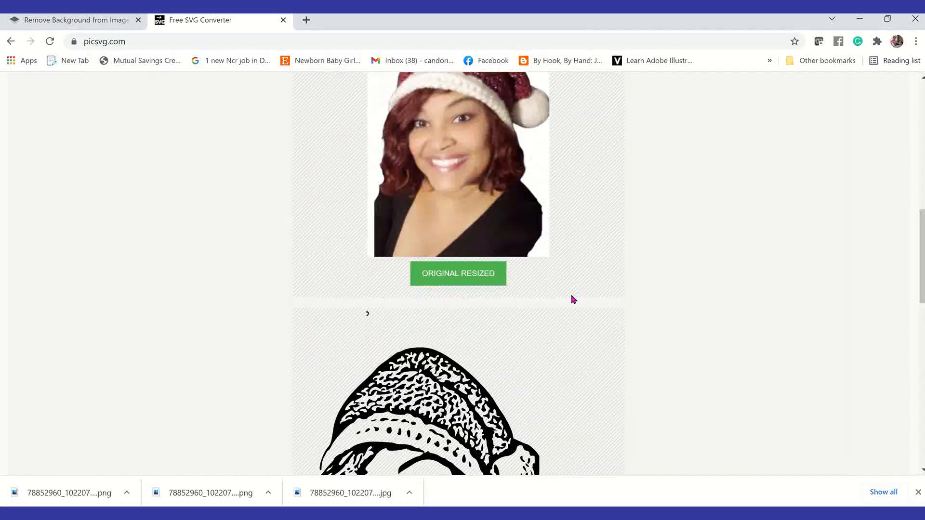
scroll(592, 299, "up", 3)
scroll(593, 299, "down", 8)
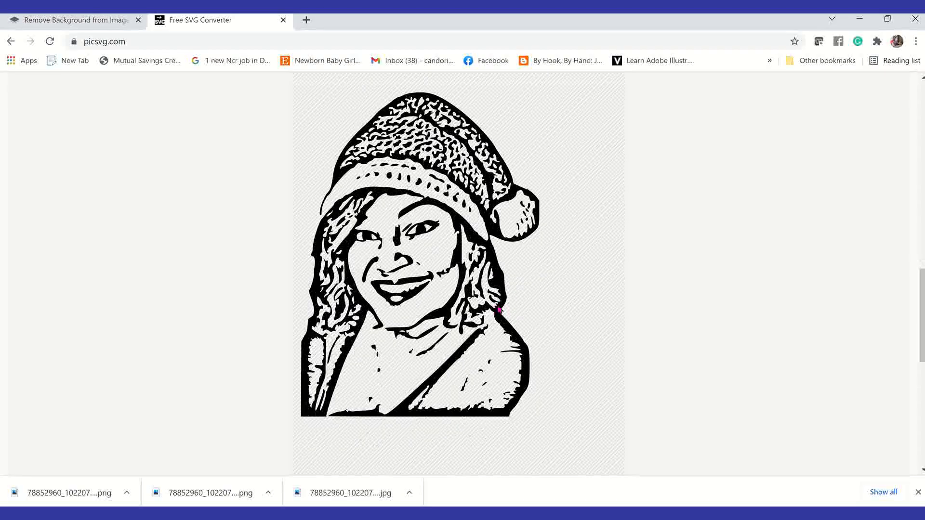
Download the converted SVG, open it in the browser and save a copy to the Desktop as zKpTYj01.svg.
scroll(499, 311, "down", 4)
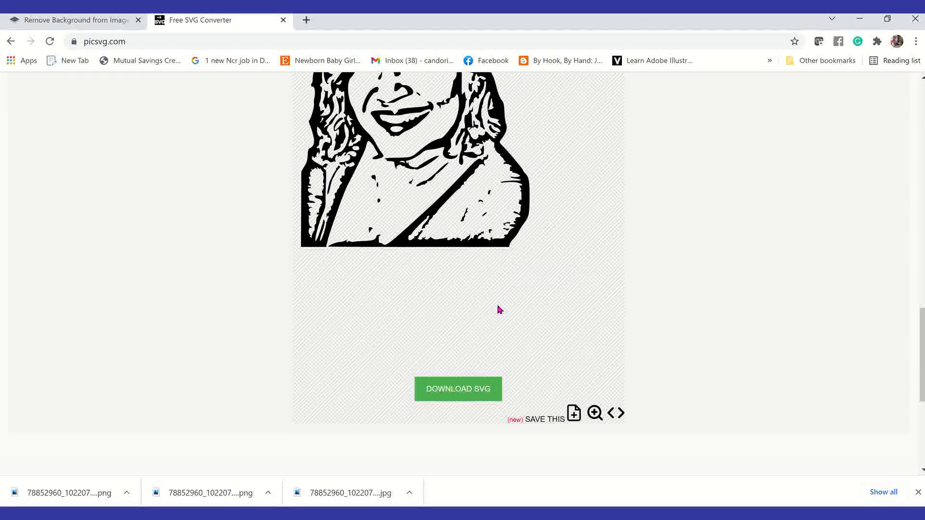
left_click(458, 398)
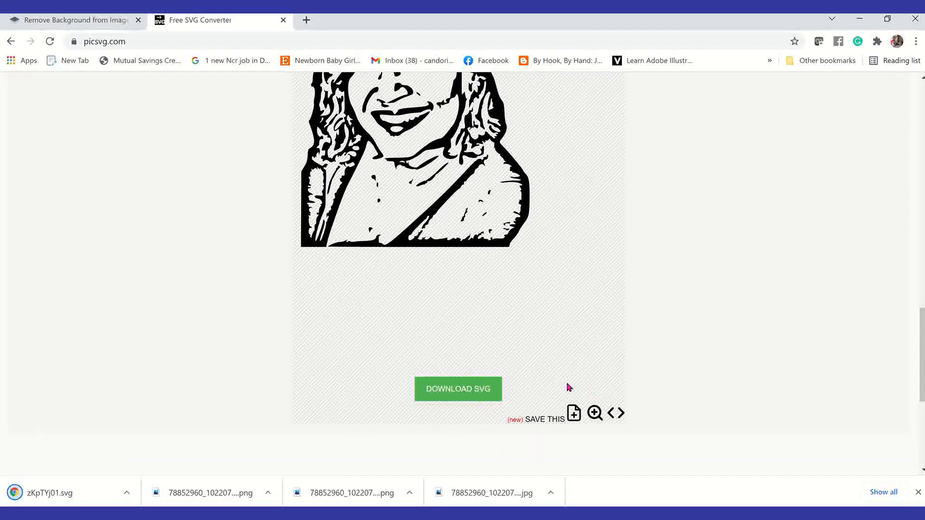
left_click(82, 493)
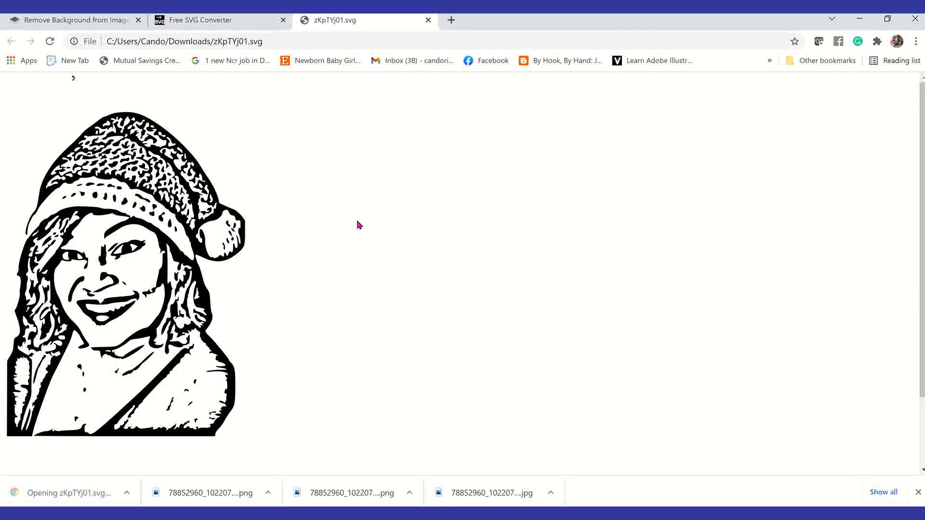
right_click(116, 264)
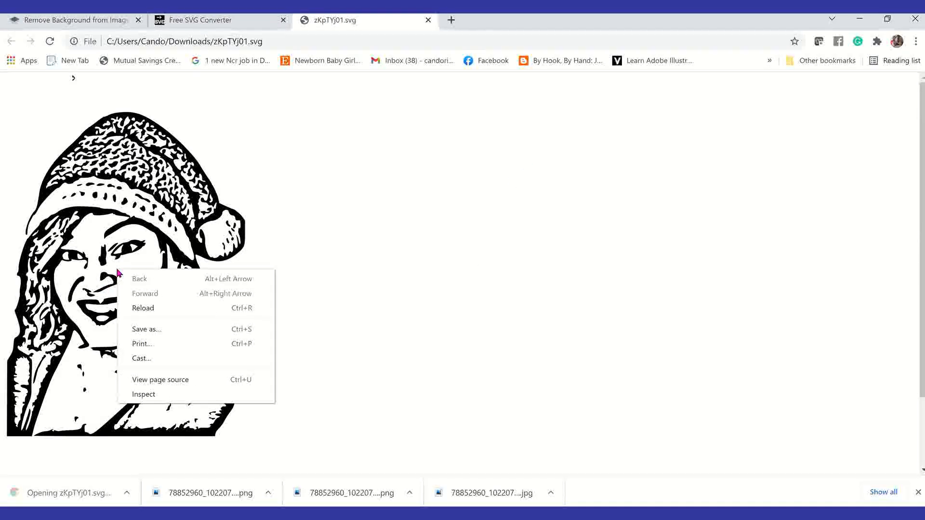
left_click(153, 330)
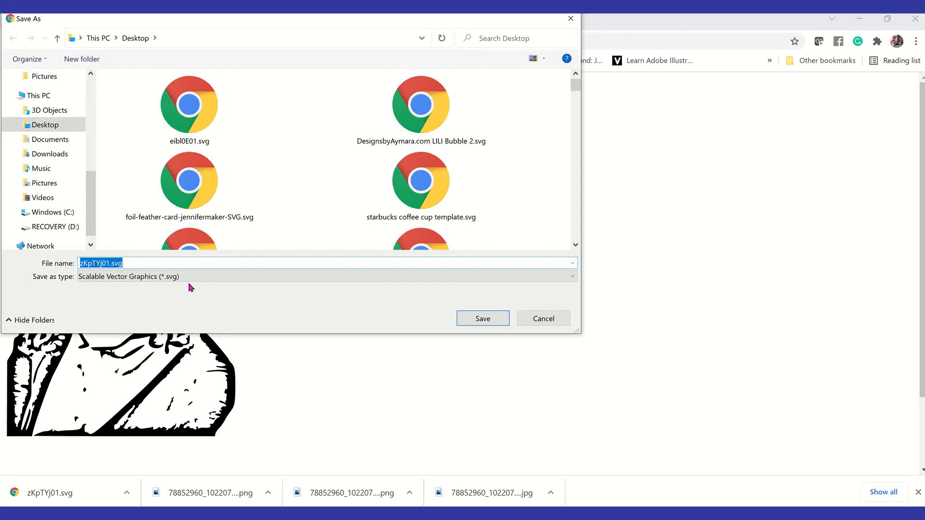
left_click(501, 319)
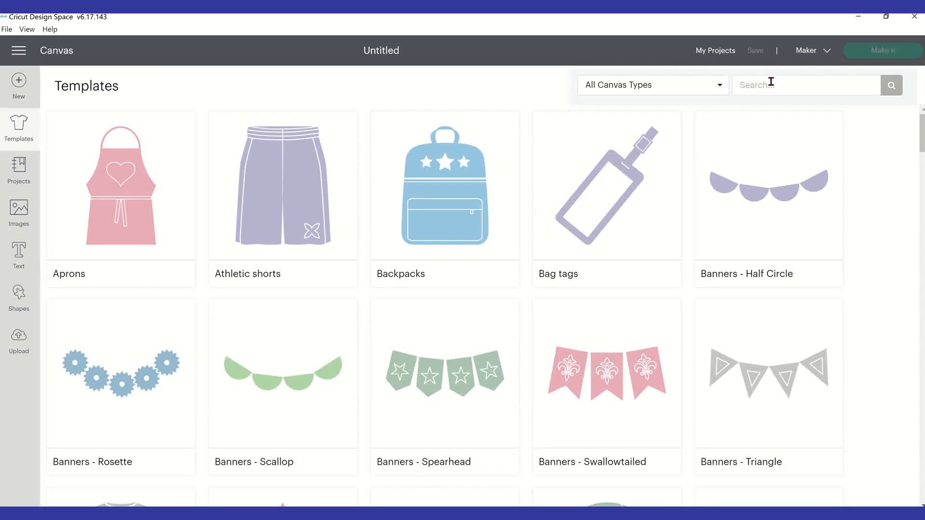
Switch to Cricut Design Space, search the templates for "tshirt" and place the Classic t-shirts template on the canvas.
type("tshirt")
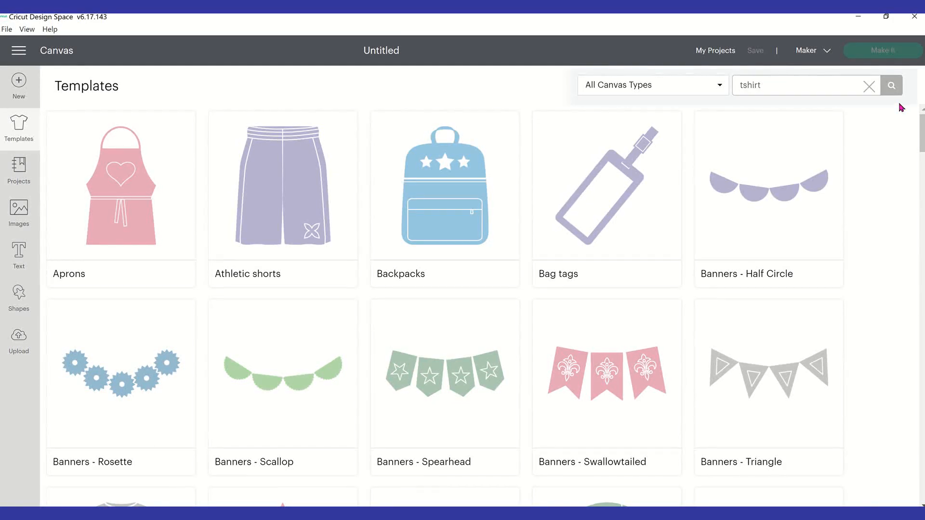
left_click(891, 87)
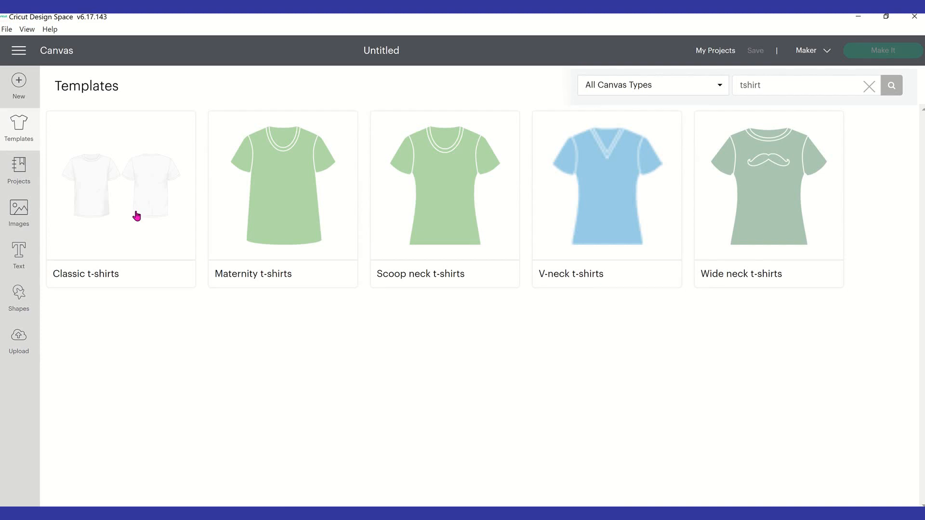
left_click(138, 216)
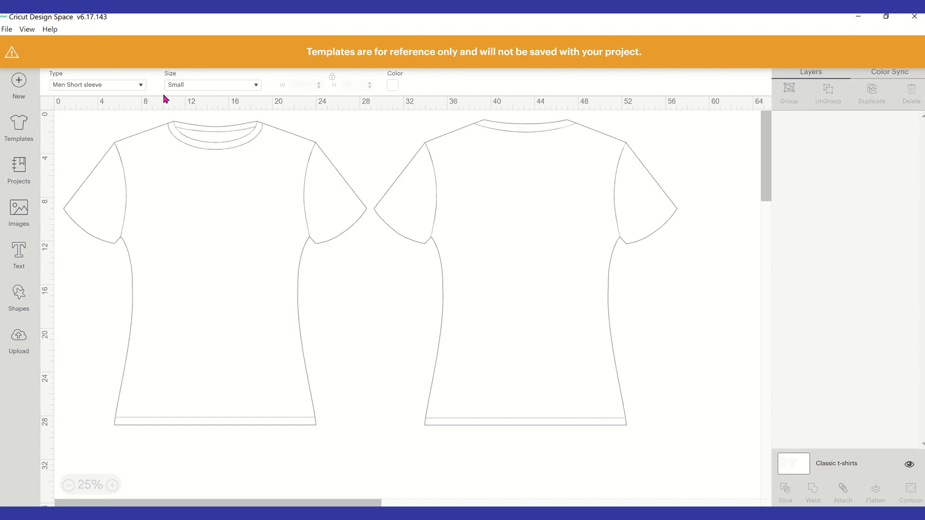
Set the t-shirt template's type to Women Short sleeve and its size to X-large.
left_click(125, 91)
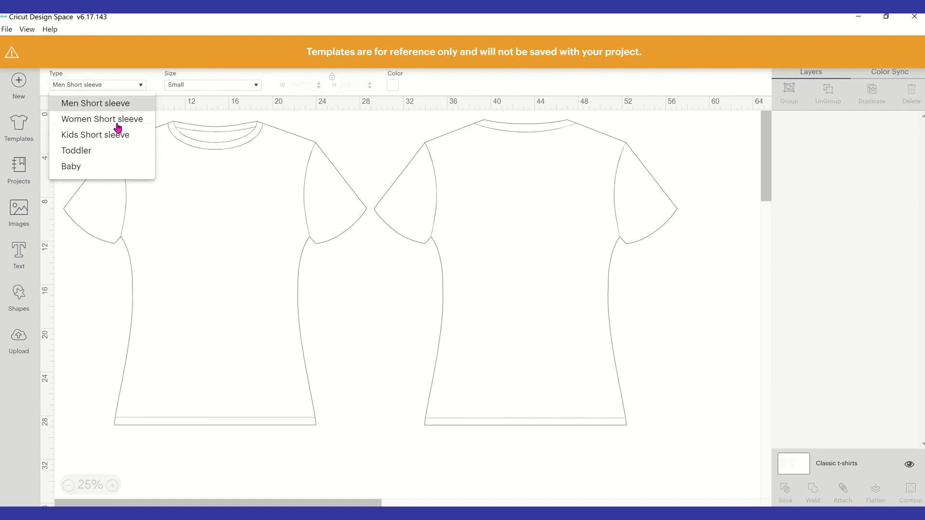
left_click(227, 89)
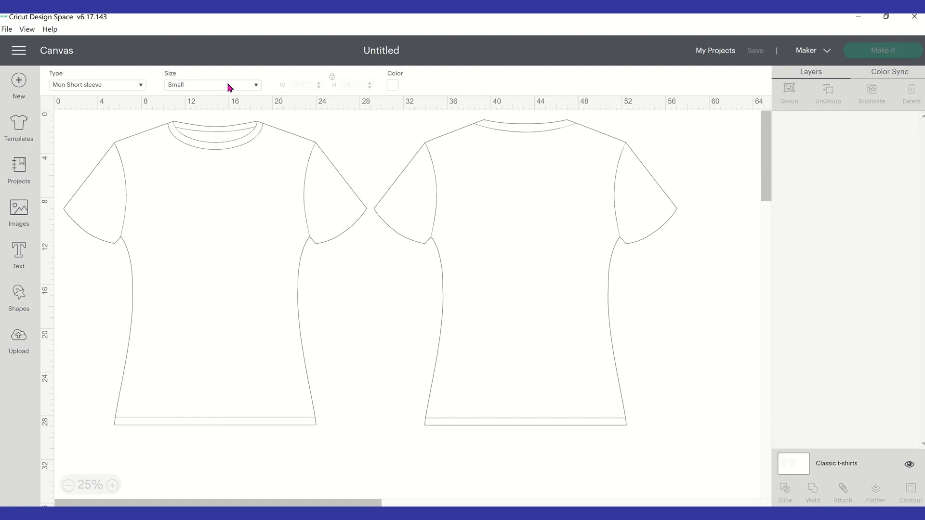
left_click(229, 88)
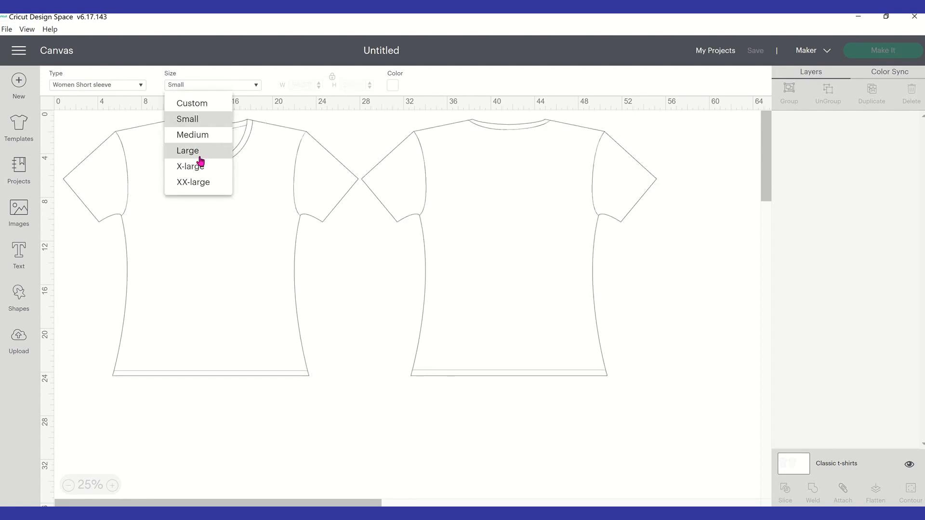
left_click(357, 132)
left_click(394, 87)
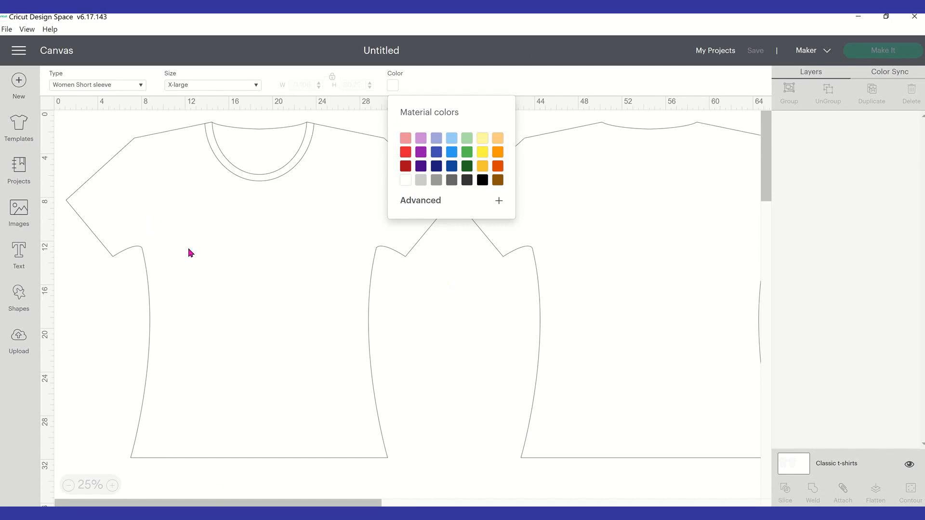
left_click(70, 324)
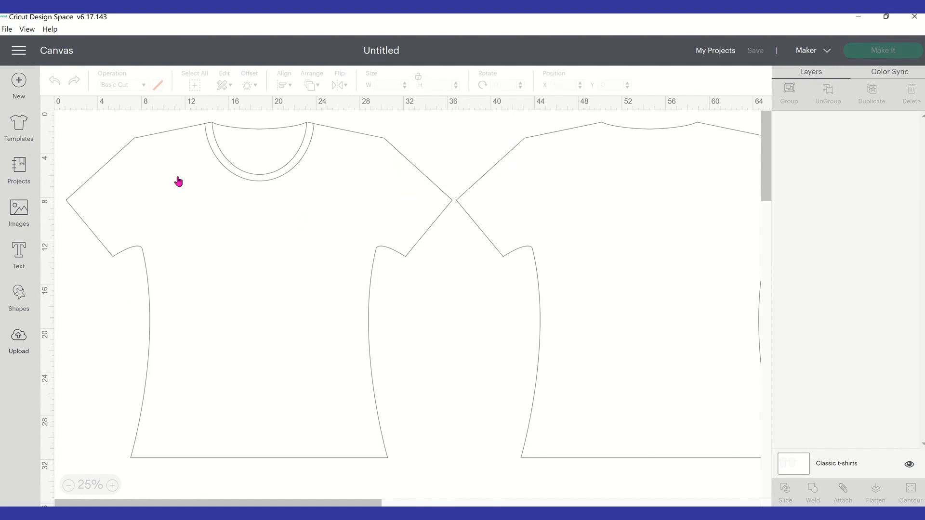
Start an image upload and choose zKpTYj01.svg from the Desktop as the file.
left_click(18, 339)
left_click(289, 274)
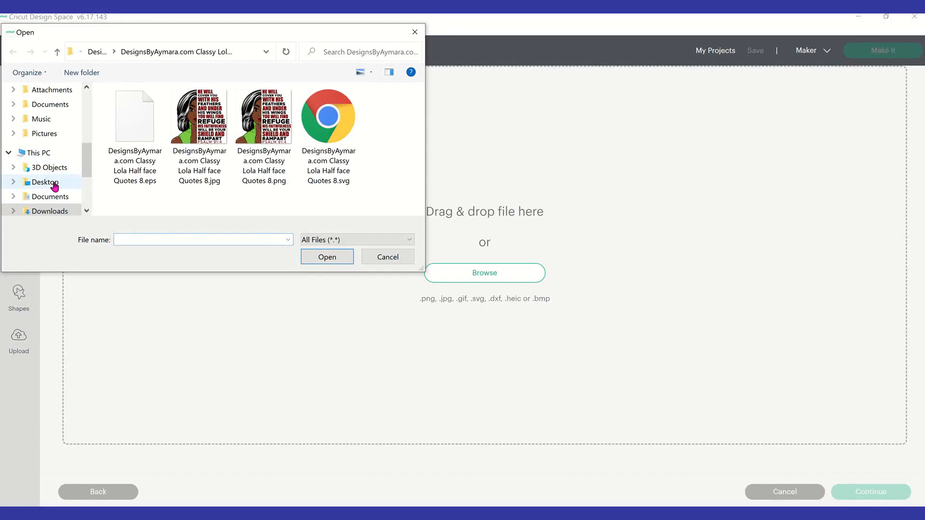
left_click(49, 182)
left_click(187, 128)
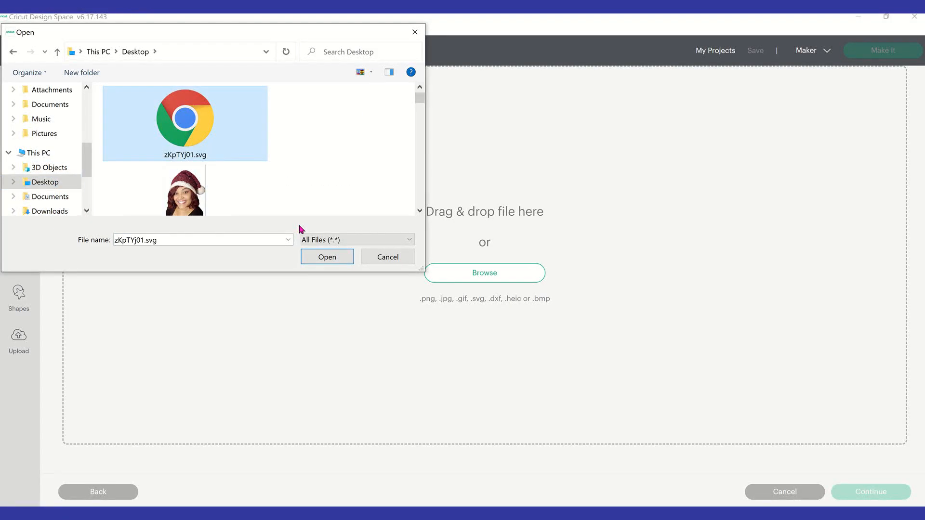
scroll(215, 177, "down", 3)
scroll(203, 167, "up", 3)
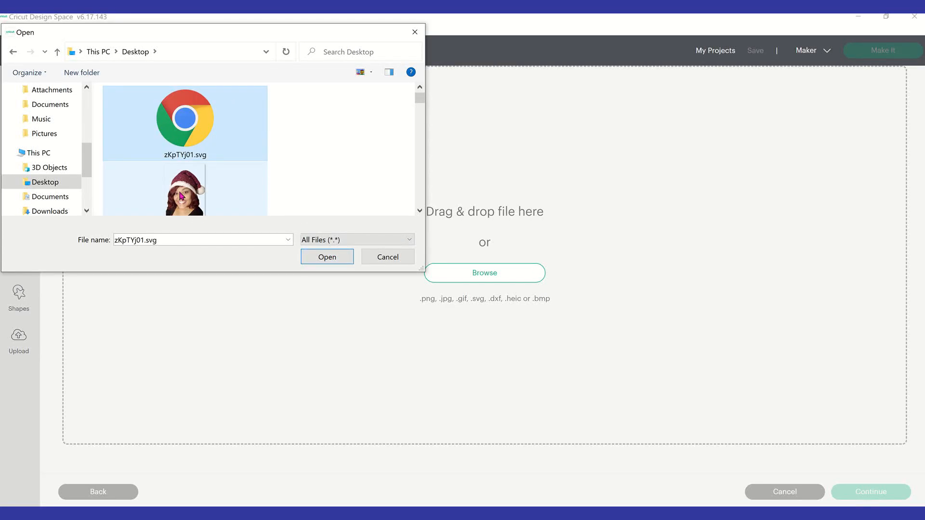
scroll(183, 191, "down", 3)
scroll(181, 192, "up", 3)
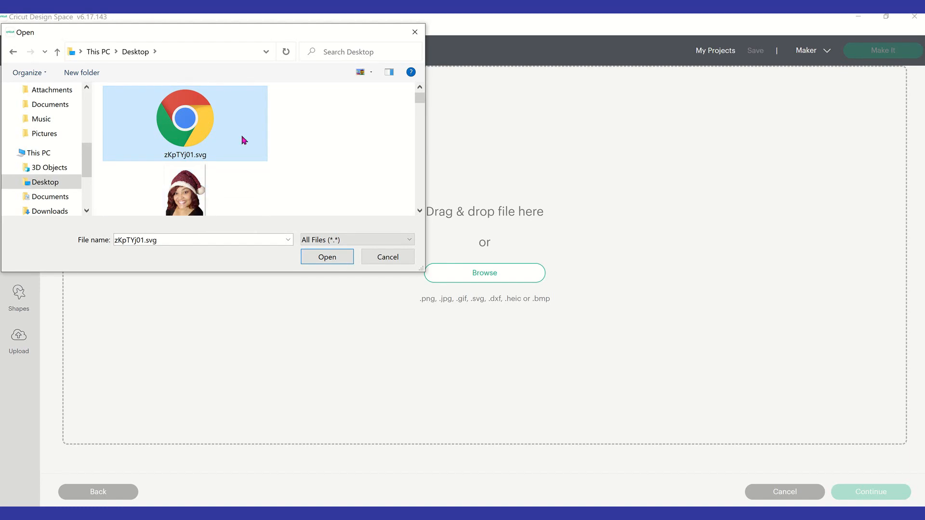
left_click(321, 259)
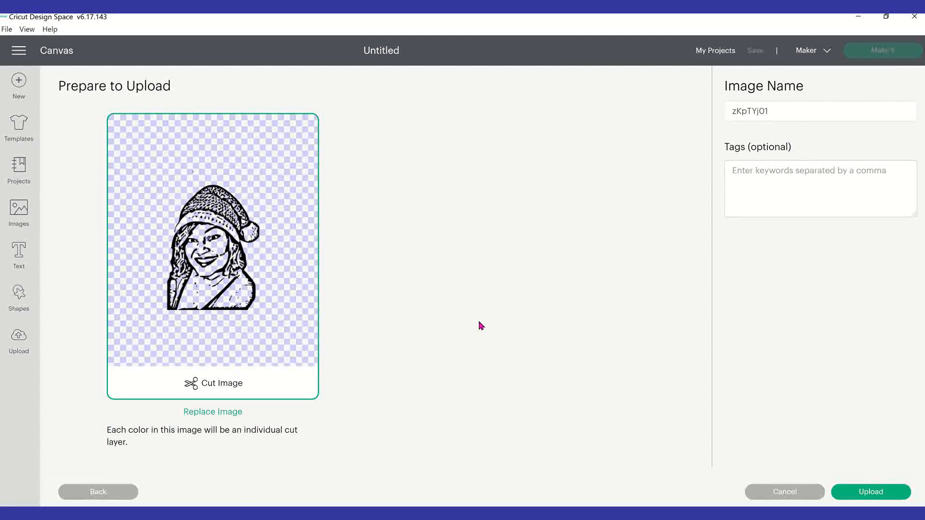
Upload the portrait as a cut image and add it to the canvas.
left_click(881, 498)
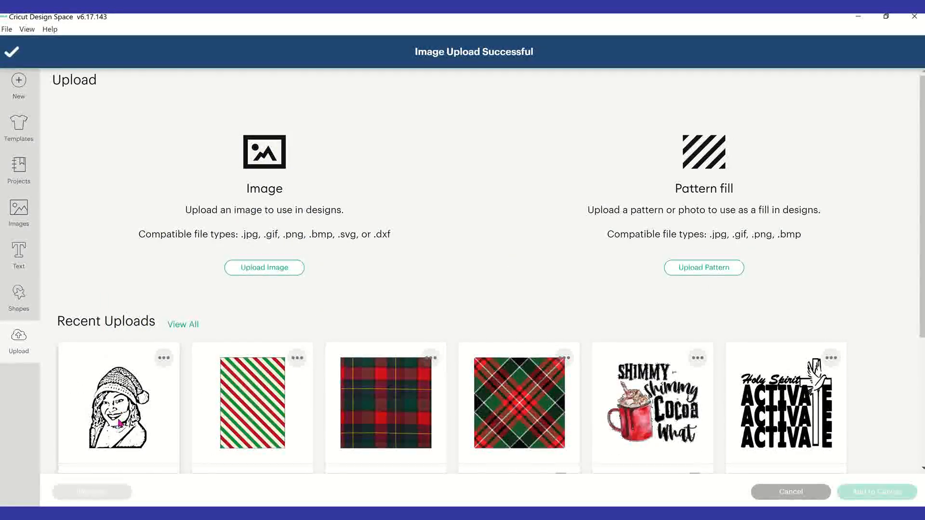
left_click(129, 417)
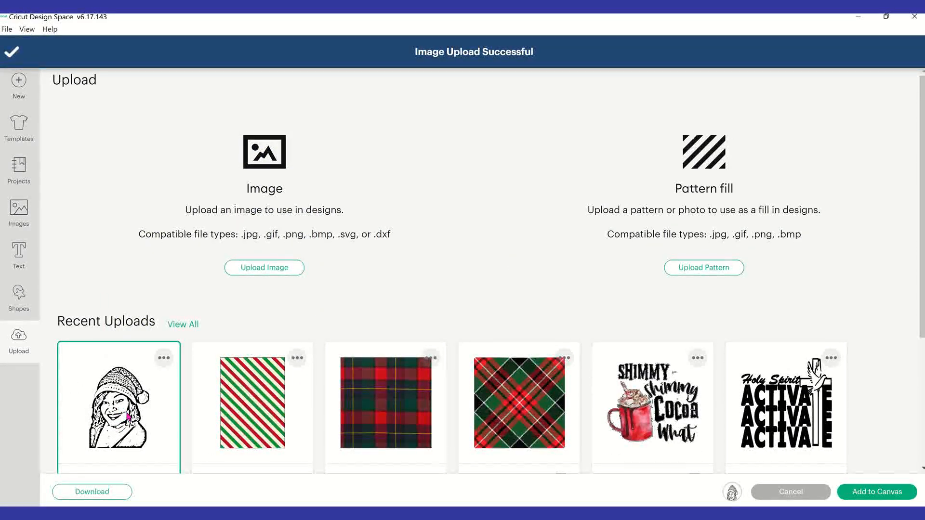
scroll(128, 417, "down", 3)
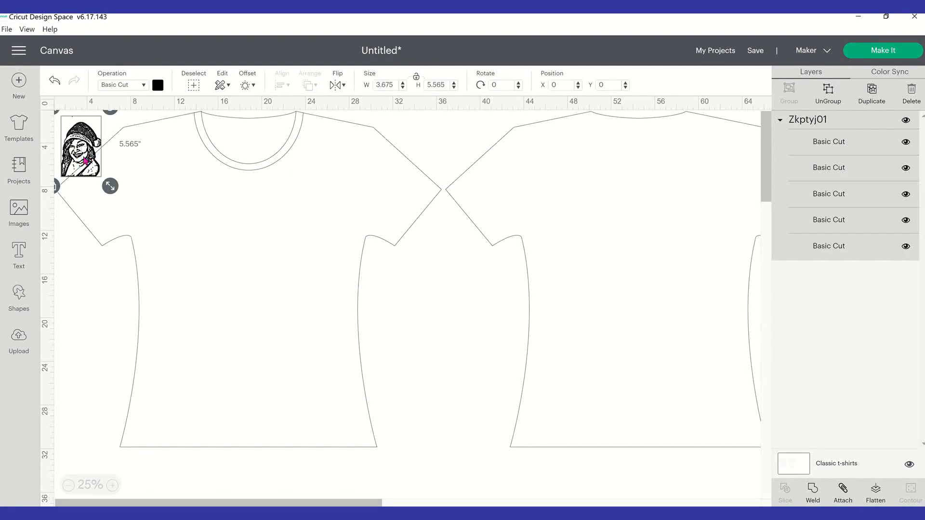
Move the portrait onto the front of the t-shirt template and enlarge it to about 21.1 by 32 inches.
left_click_drag(87, 158, 297, 298)
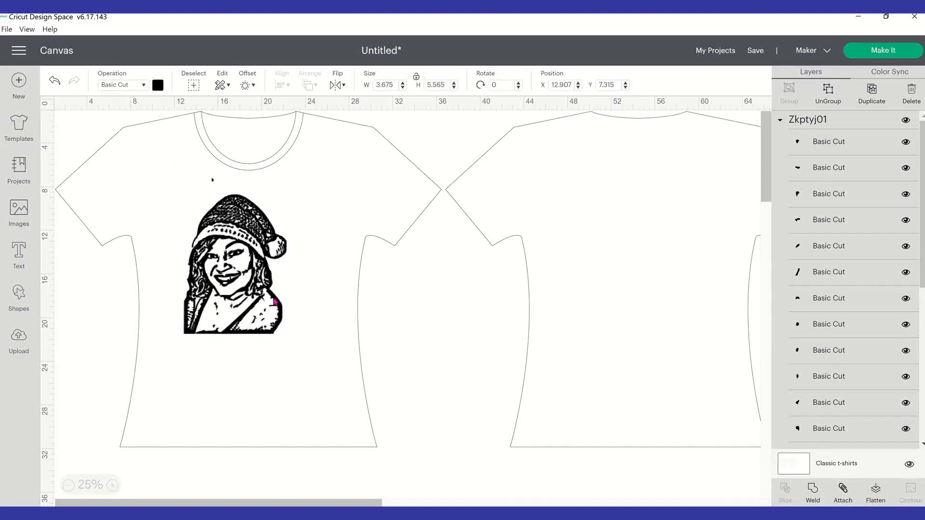
left_click_drag(295, 341, 427, 452)
left_click_drag(352, 399, 352, 331)
left_click(673, 322)
left_click(344, 345)
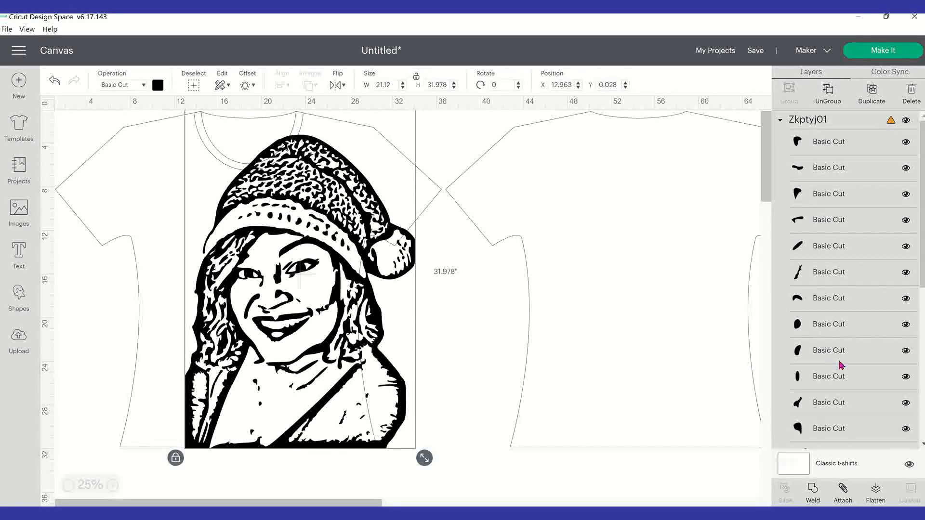
Hide the small stray Basic Cut layers on the portrait's chest.
left_click(907, 325)
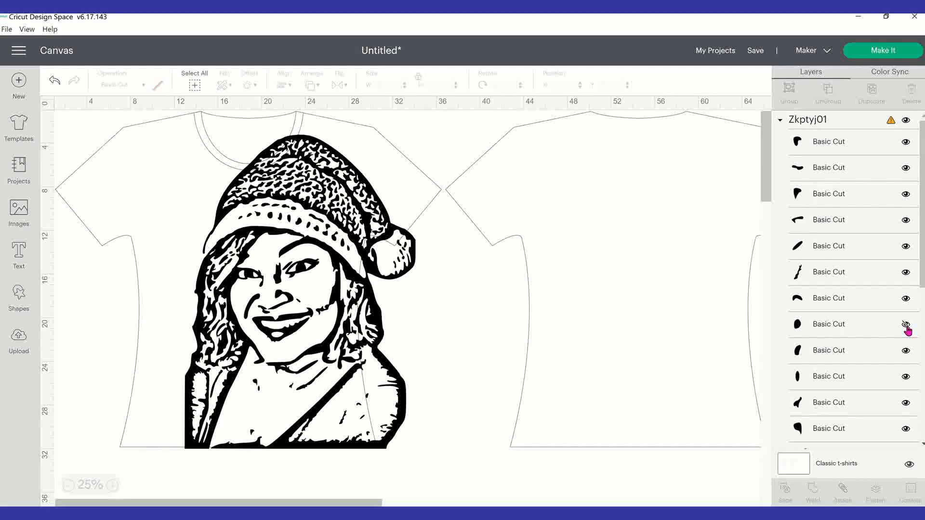
left_click(906, 326)
left_click(907, 326)
left_click(906, 352)
left_click(906, 403)
left_click(906, 429)
scroll(893, 419, "down", 1)
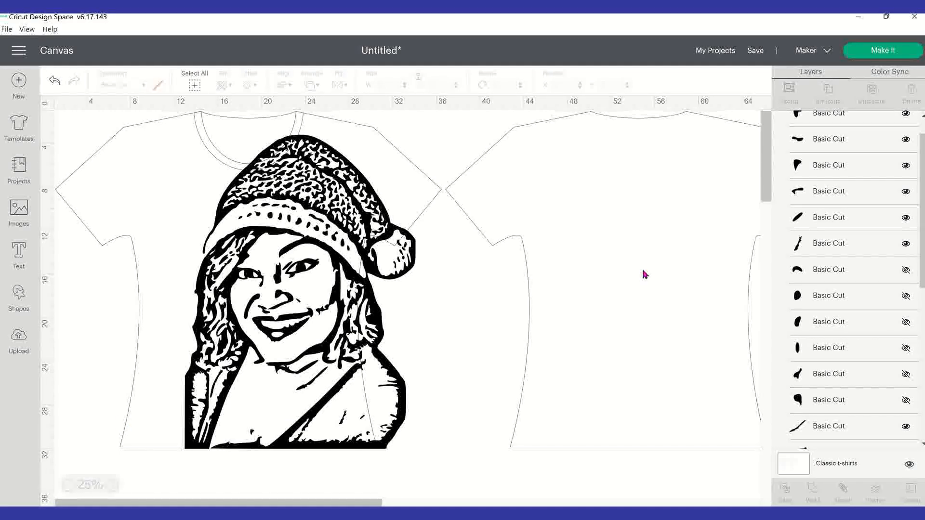
left_click(906, 244)
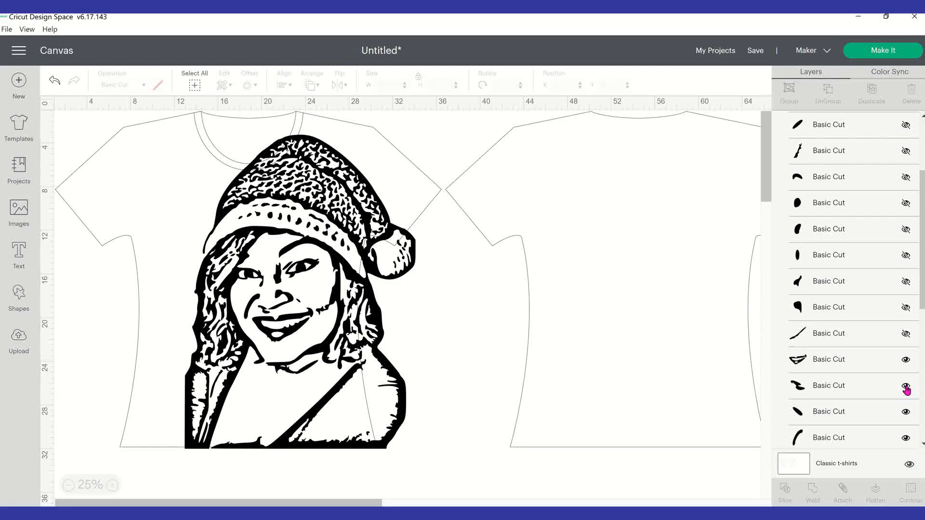
Test the visibility of further Basic Cut layers, hiding stray marks and keeping the shapes that form the facial features.
left_click(906, 386)
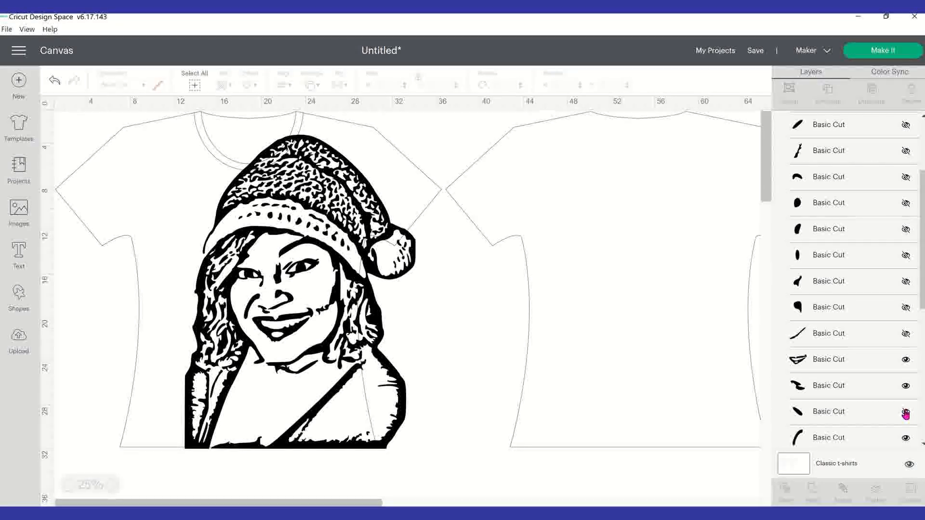
left_click(906, 412)
scroll(906, 412, "down", 1)
scroll(912, 377, "down", 4)
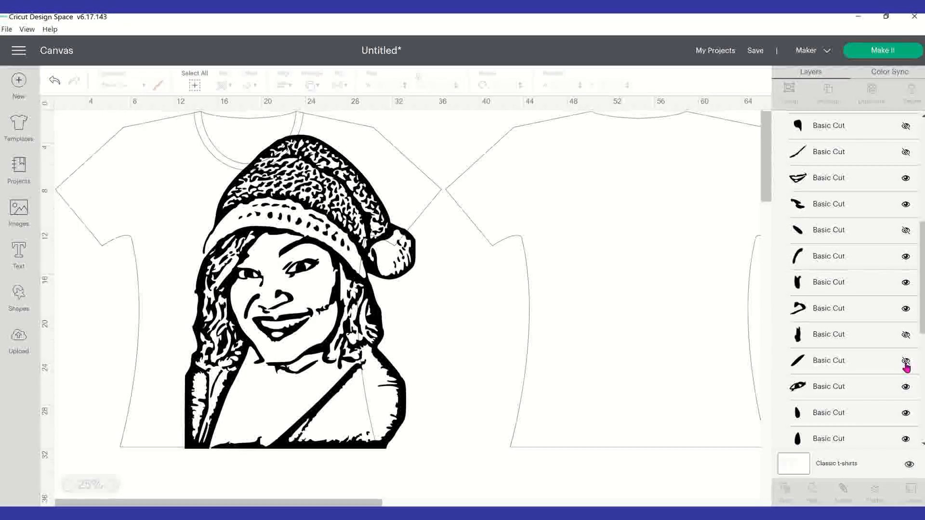
left_click(905, 361)
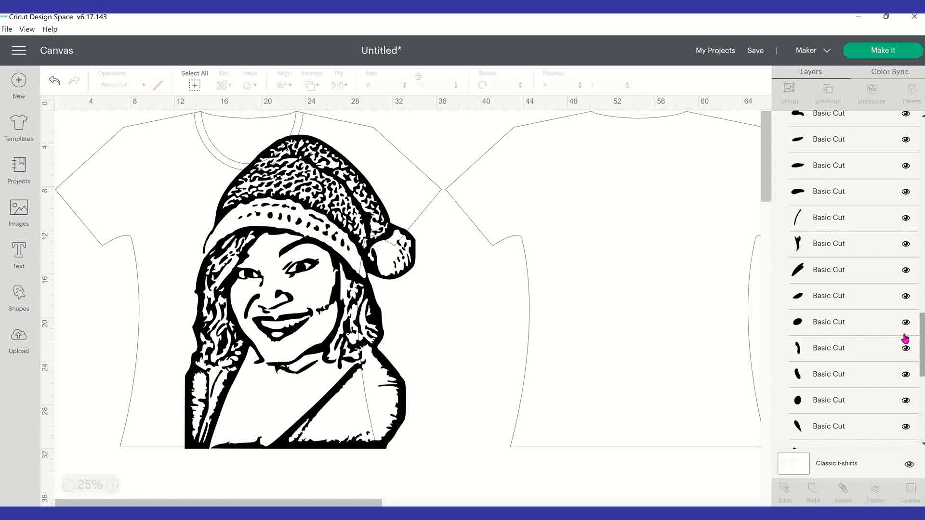
Go through the remaining Basic Cut layers and hide the curved line beside the nose.
scroll(905, 339, "down", 5)
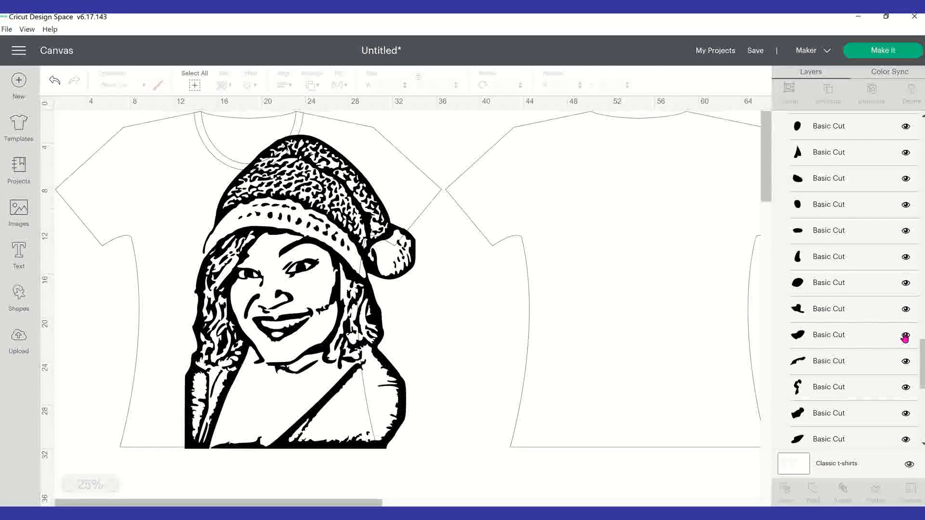
left_click_drag(922, 370, 922, 348)
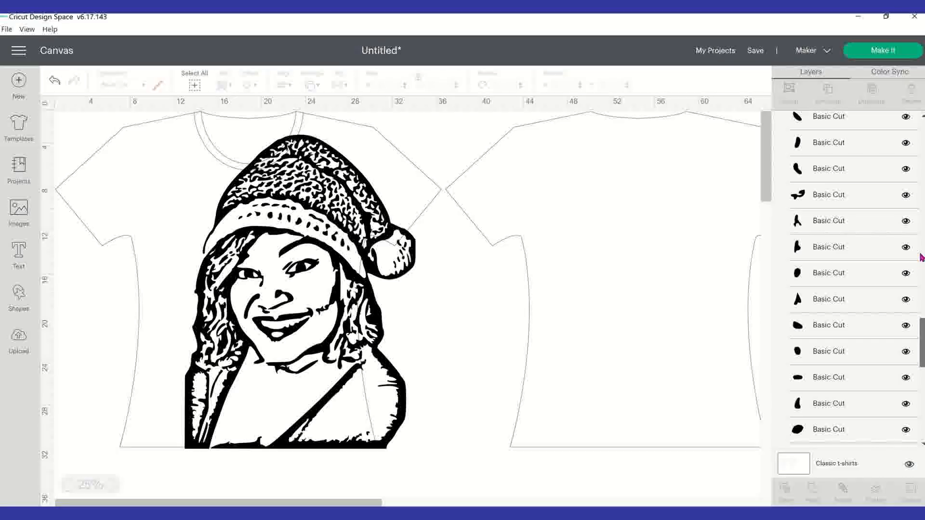
scroll(921, 254, "up", 5)
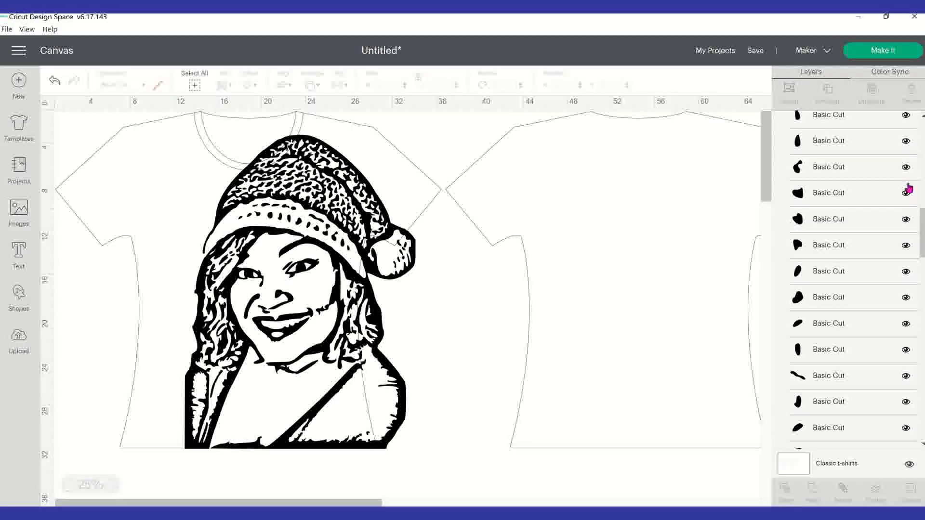
scroll(908, 189, "up", 5)
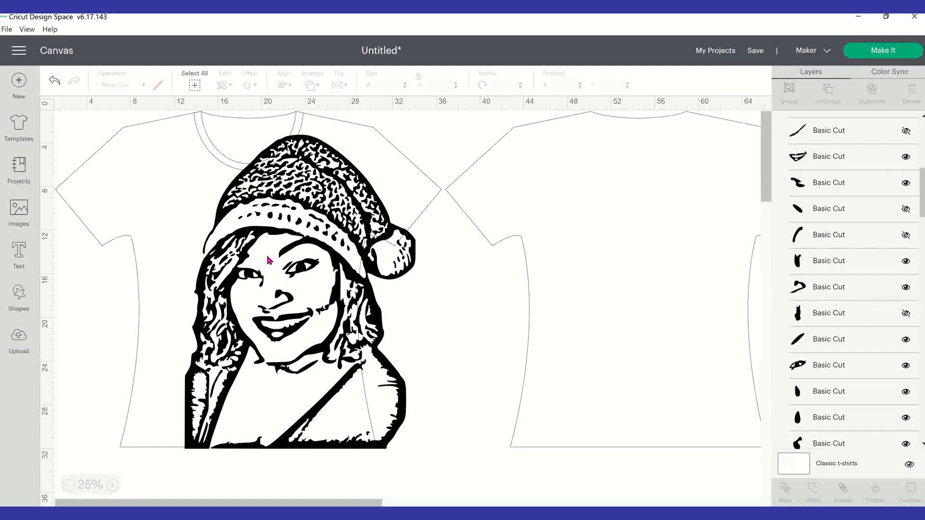
Undo the most recent changes to the portrait on the t-shirt template.
key("ctrl+z")
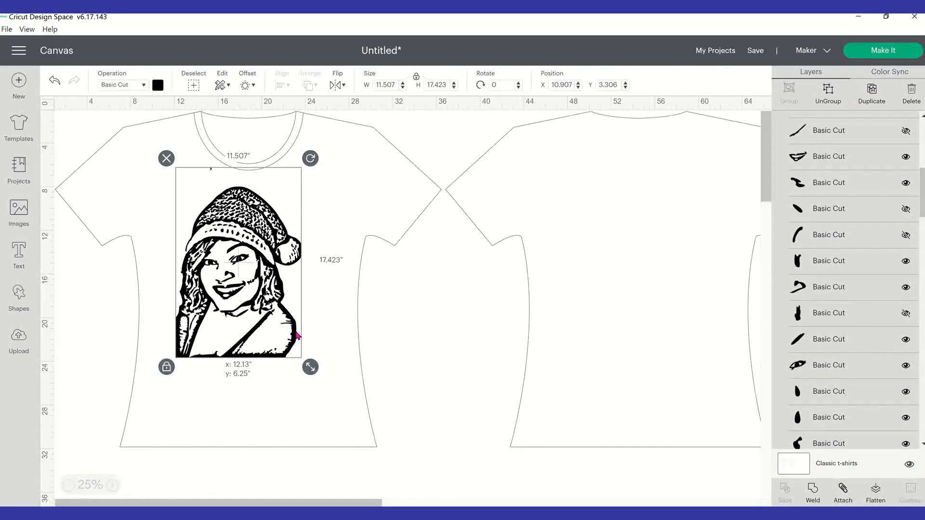
key("ctrl+z")
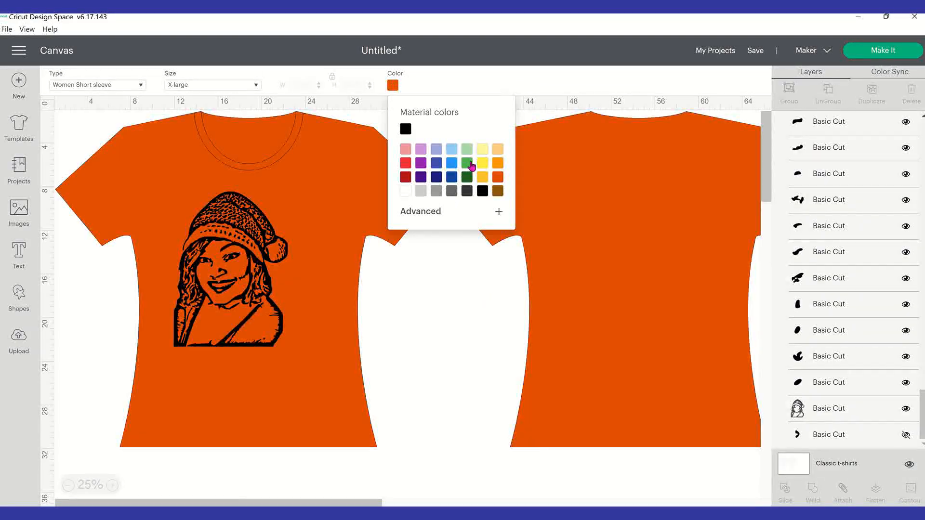
Change the t-shirt template's color to medium green, trying light green first, and select the portrait on its front.
left_click(467, 149)
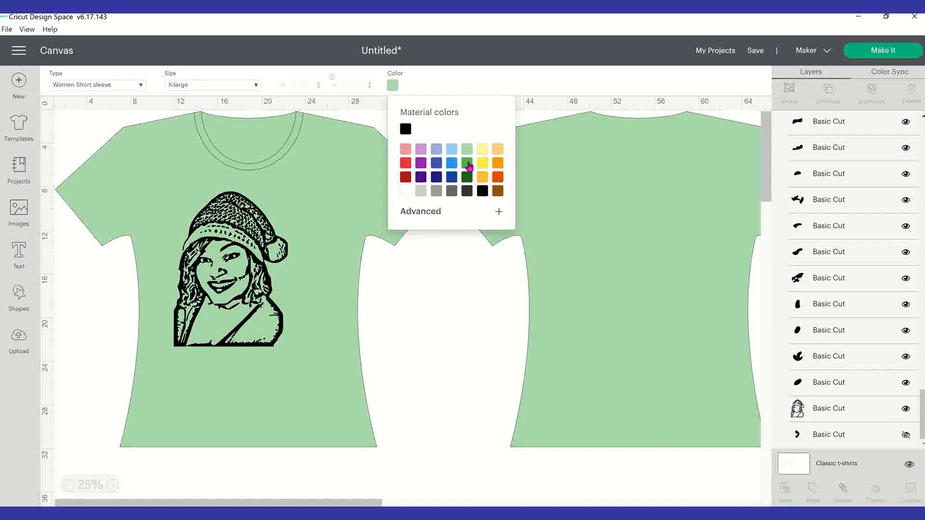
left_click(467, 164)
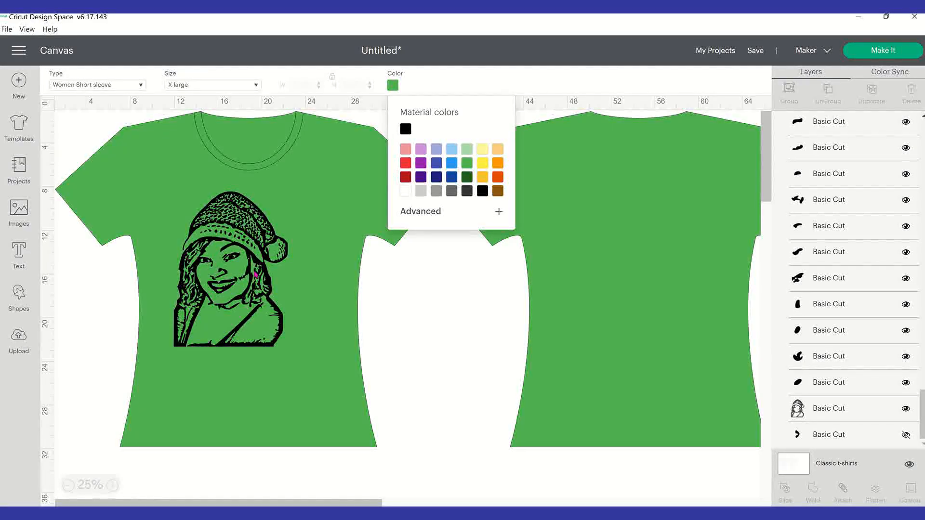
left_click(243, 230)
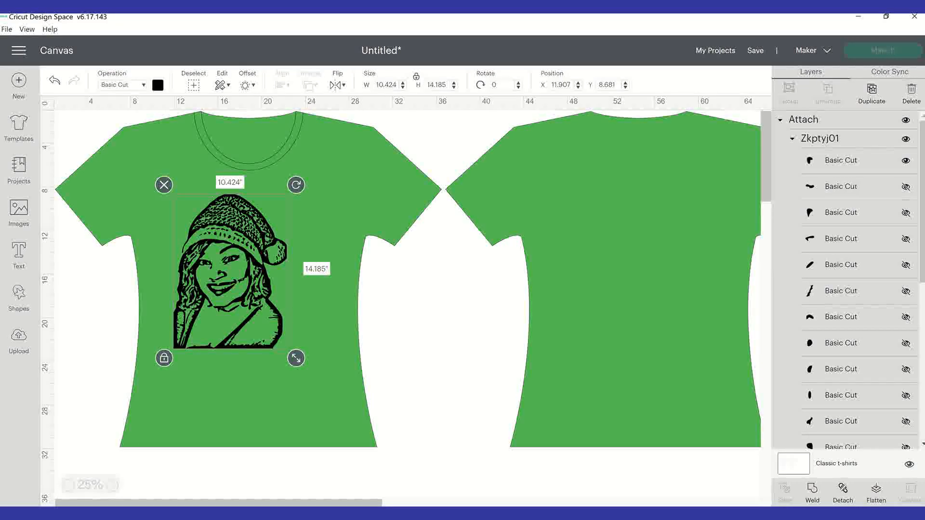
Switch to the remove.bg page in Chrome and show the background options for the cut-out portrait.
left_click(597, 463)
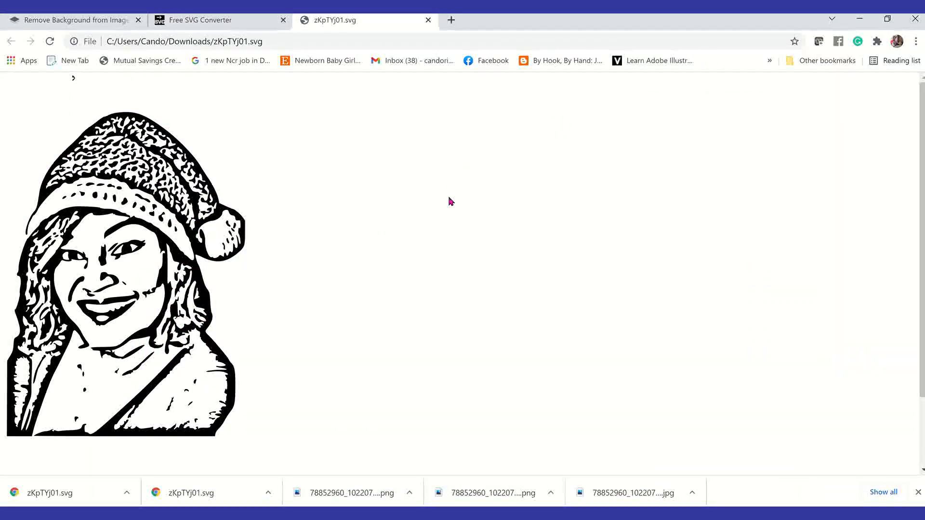
left_click(27, 22)
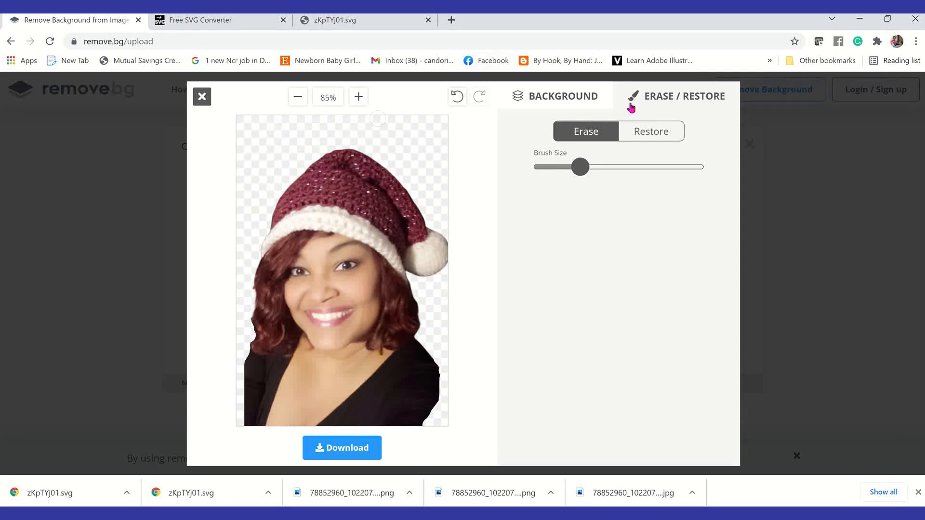
left_click(562, 96)
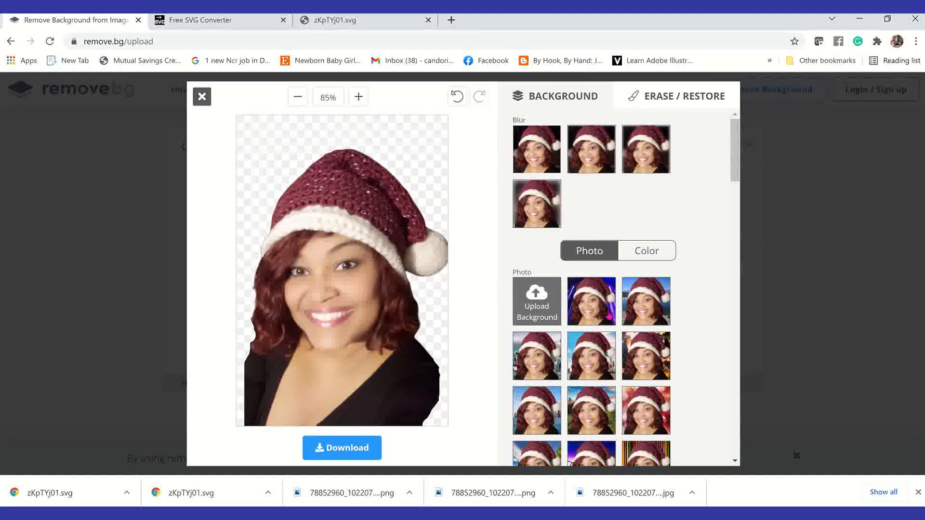
Try several preset photo backgrounds behind the portrait, including the city skyline and the night city with warm lights.
left_click(647, 316)
left_click(590, 371)
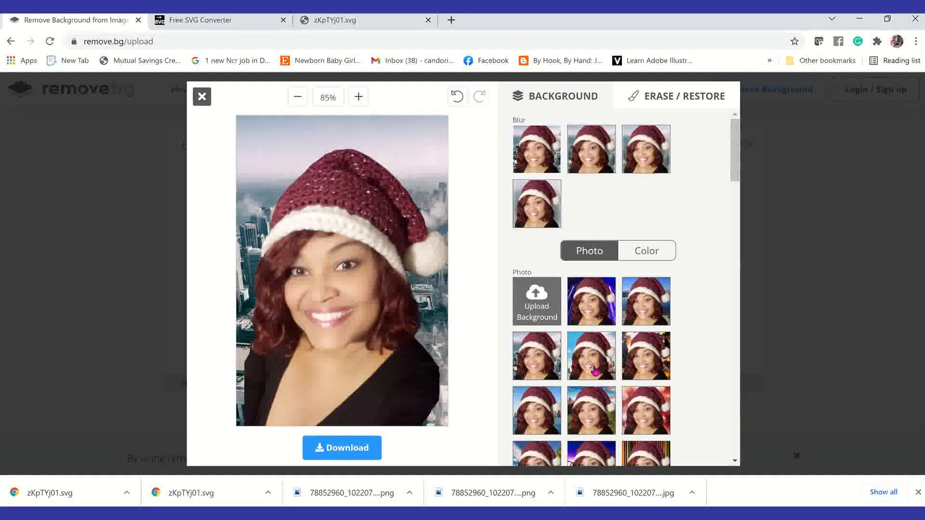
left_click(637, 366)
left_click(642, 364)
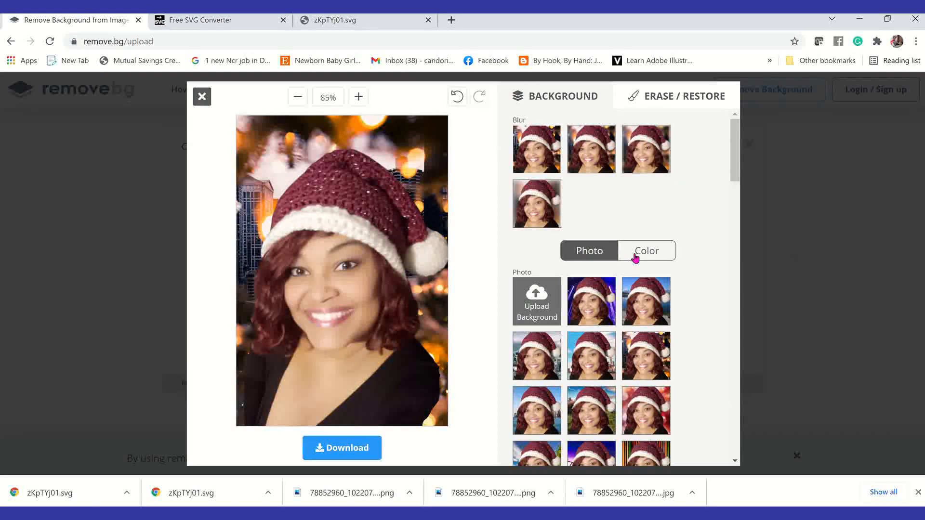
Try solid color backgrounds behind the portrait, including purple, and apply the indigo blue one.
left_click(659, 257)
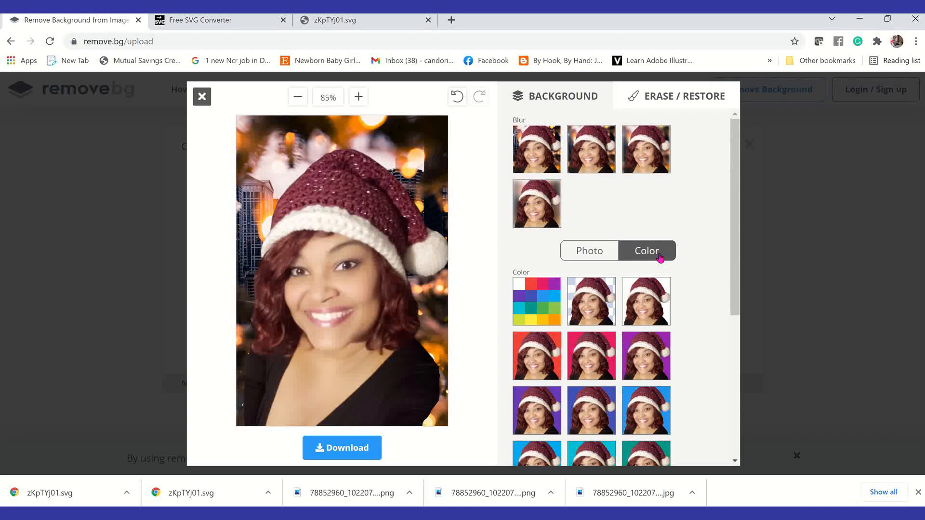
left_click(669, 351)
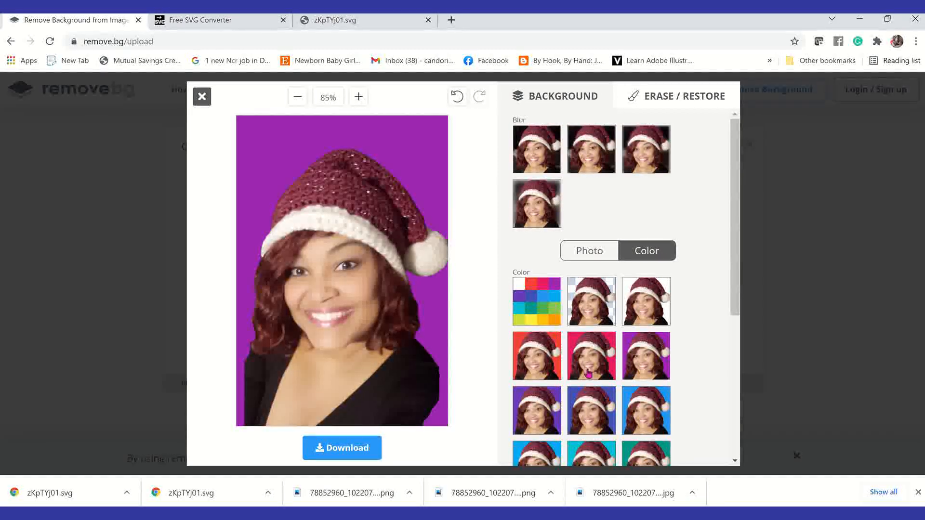
left_click(542, 379)
left_click(539, 424)
left_click(595, 431)
Start uploading a custom background photo and show the Desktop folder in the file chooser.
left_click(579, 251)
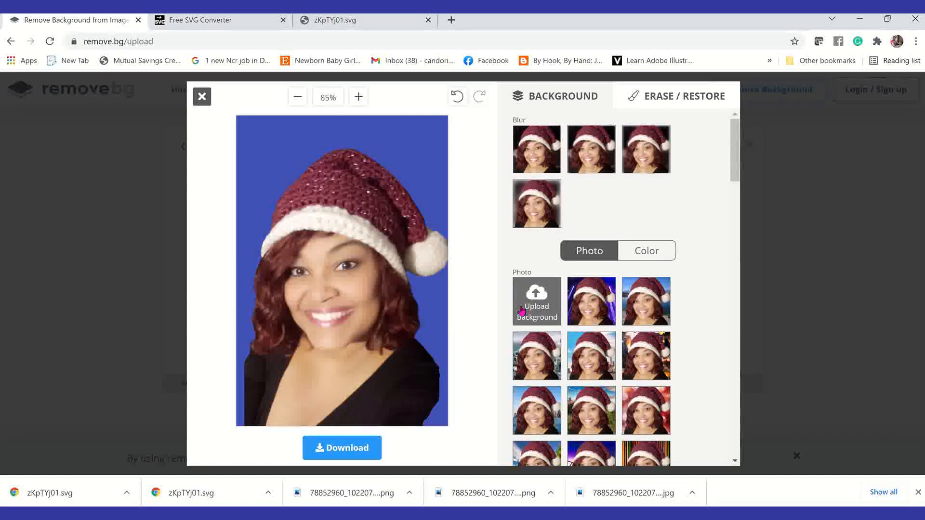
left_click(539, 307)
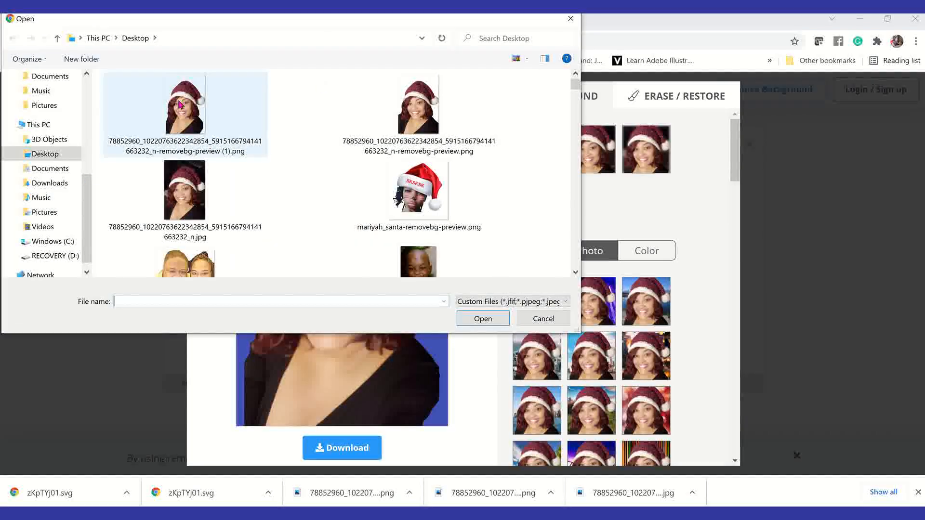
left_click(39, 155)
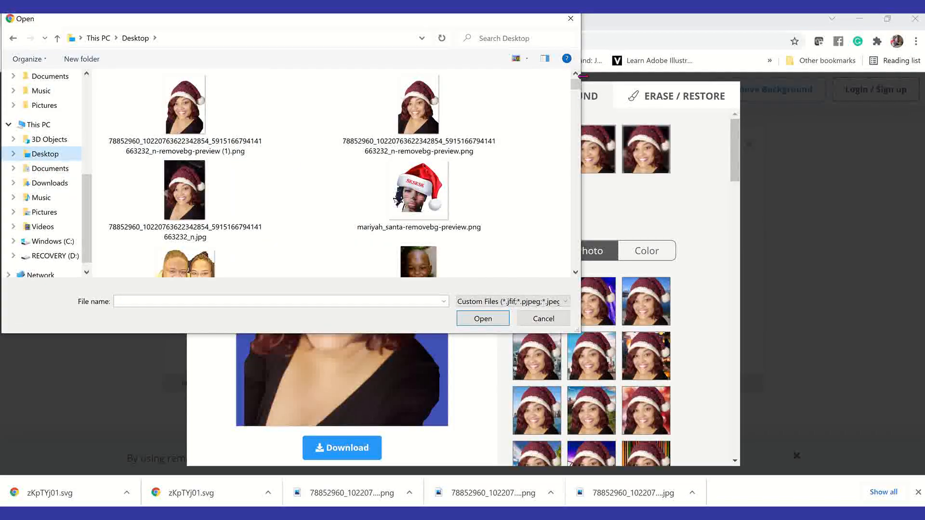
Browse the Desktop for a background image, look through the patterns folder, and return to the Desktop.
left_click_drag(578, 87, 579, 257)
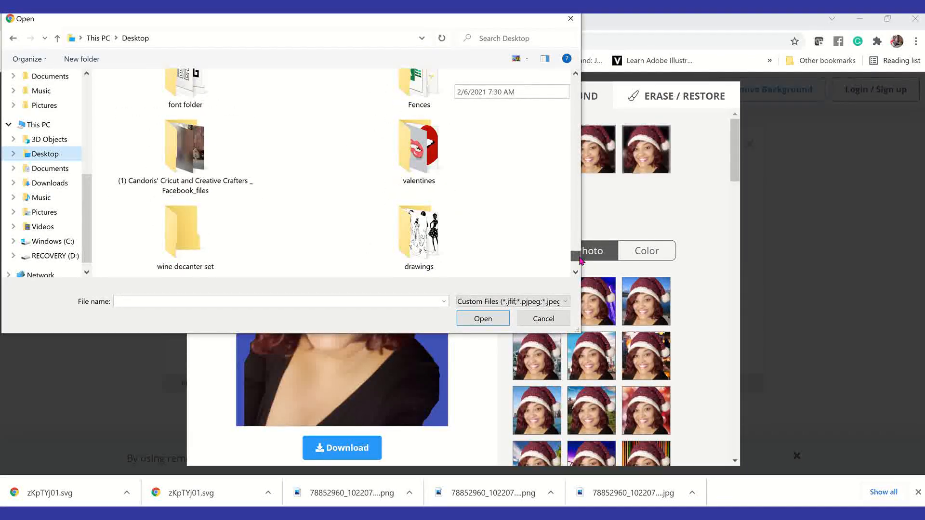
left_click_drag(581, 261, 579, 251)
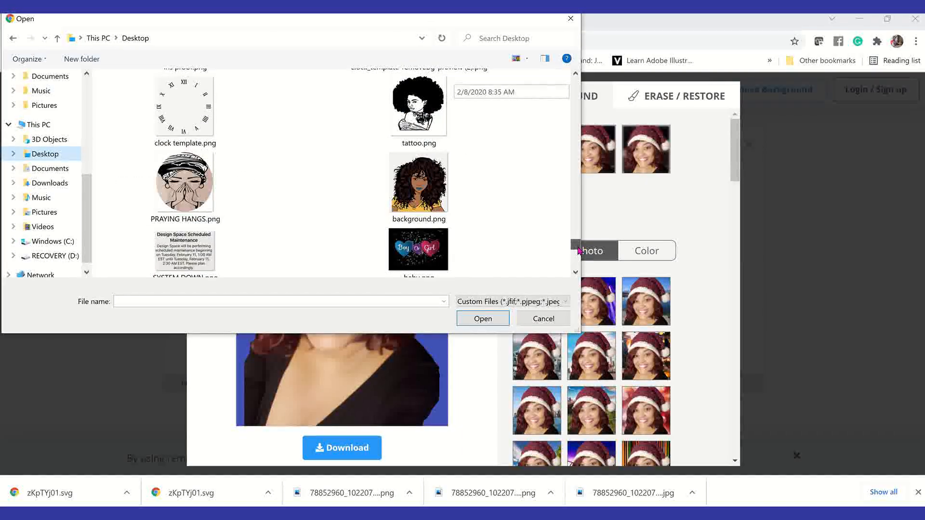
left_click(575, 272)
left_click(576, 273)
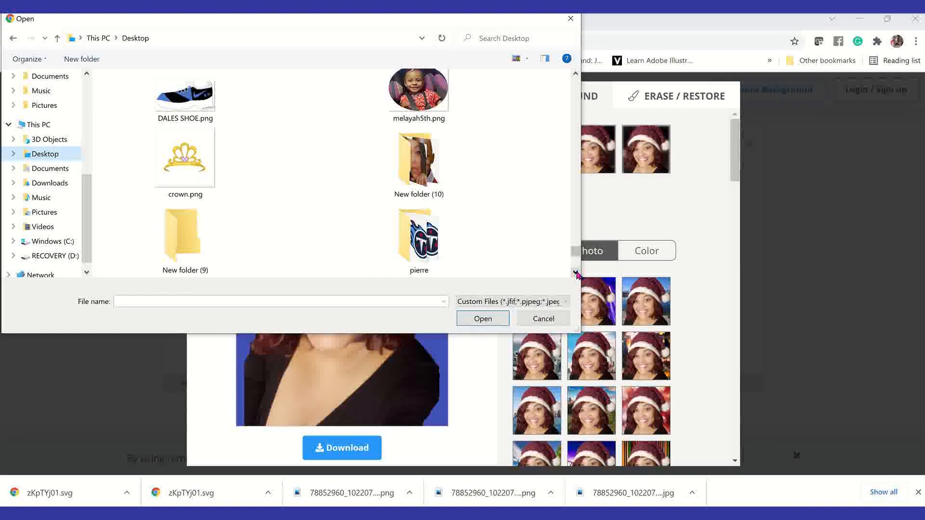
left_click(576, 273)
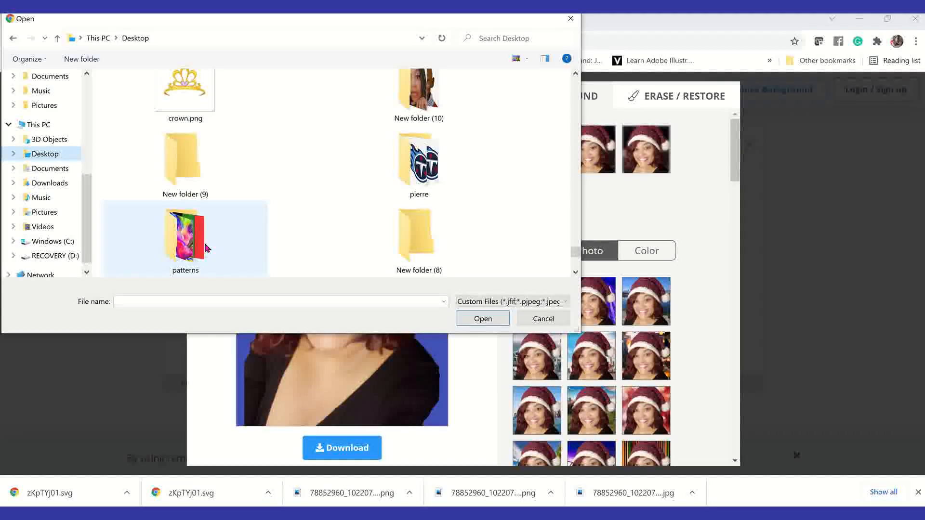
double_click(188, 239)
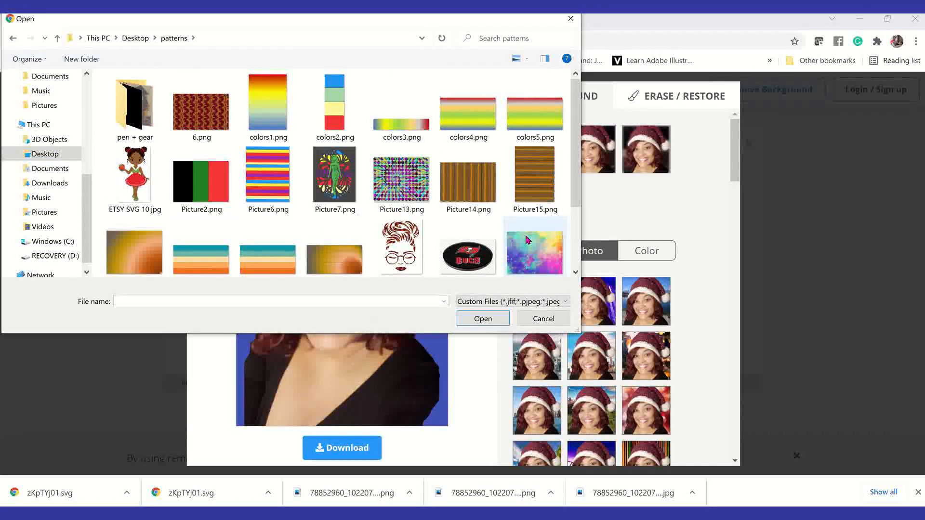
left_click_drag(575, 145, 576, 242)
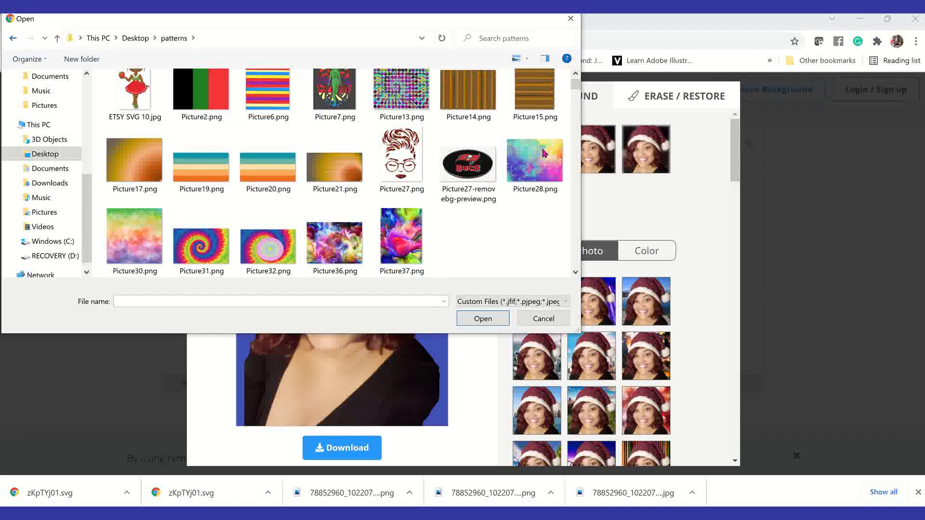
left_click(13, 39)
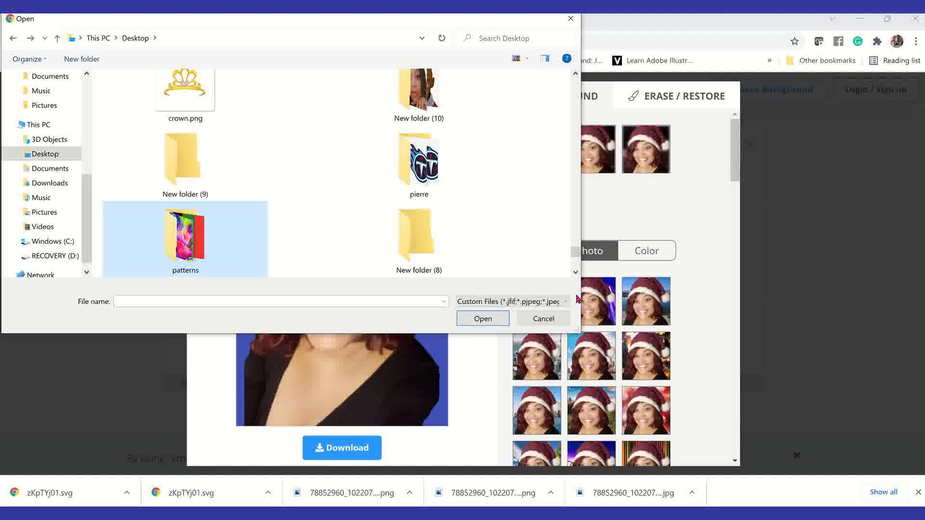
Look through the Desktop's folders and image files in the file chooser for a suitable background.
left_click(576, 273)
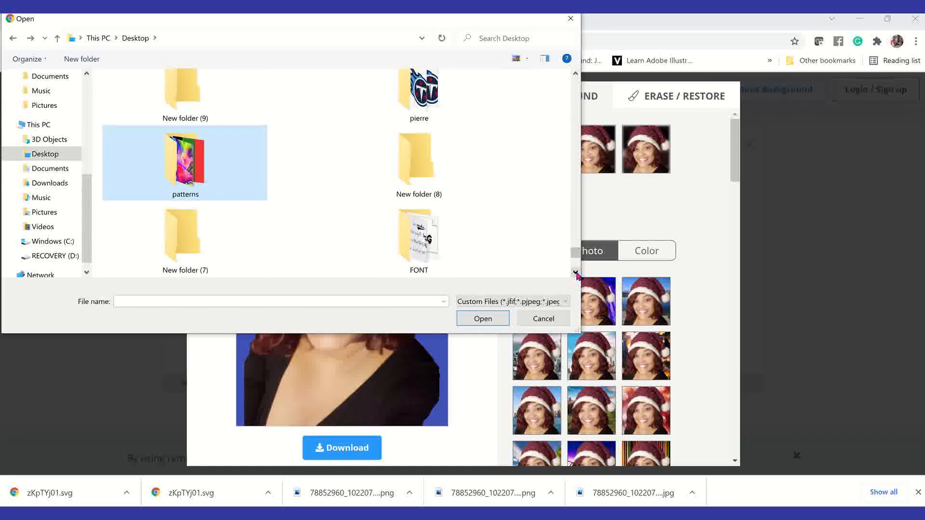
left_click(576, 273)
left_click(576, 273)
left_click(575, 273)
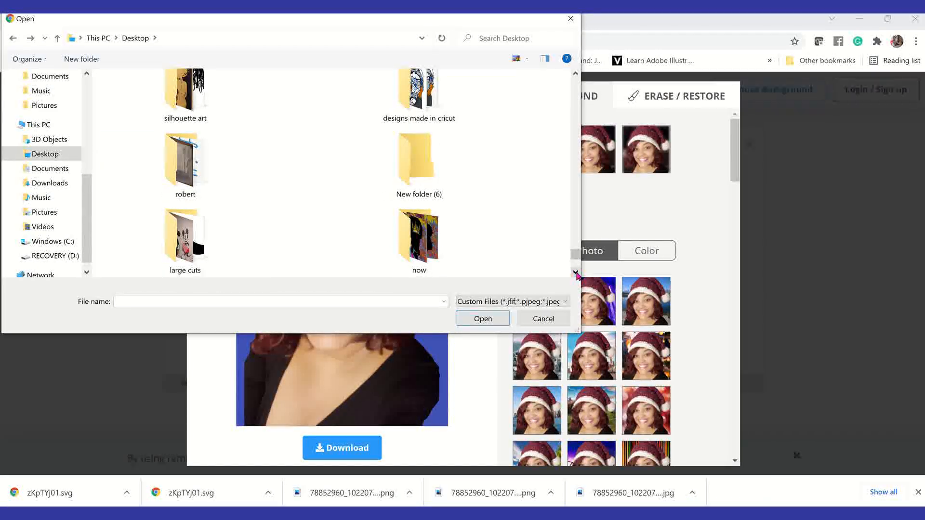
left_click(576, 273)
left_click(576, 273)
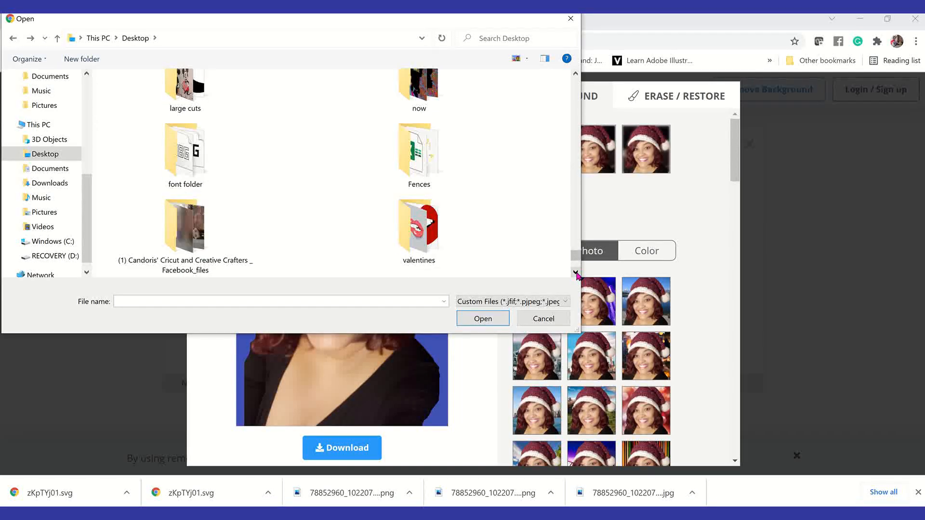
left_click(576, 273)
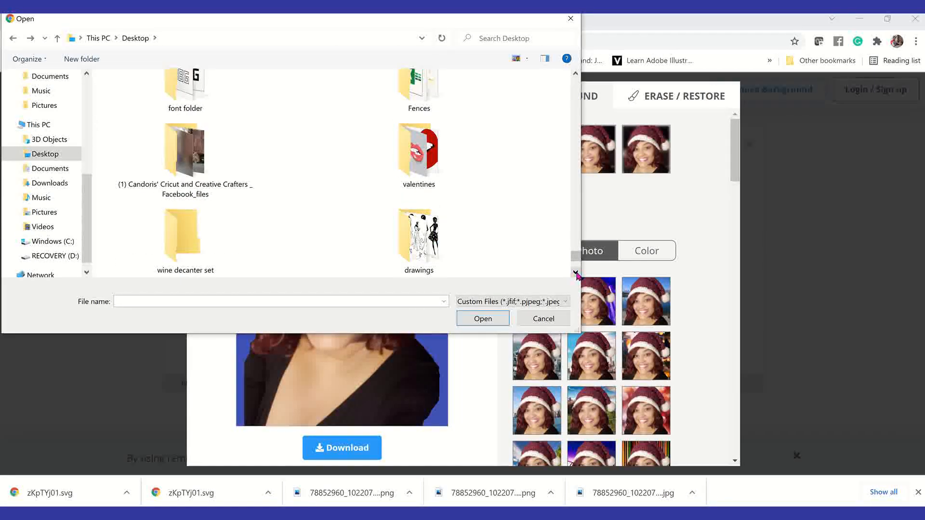
left_click(575, 274)
left_click(576, 273)
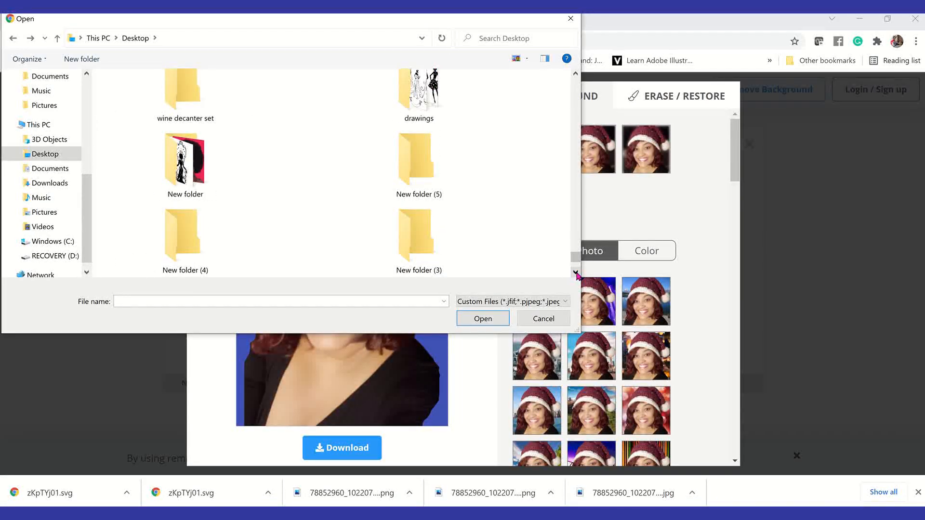
left_click(576, 273)
left_click(576, 273)
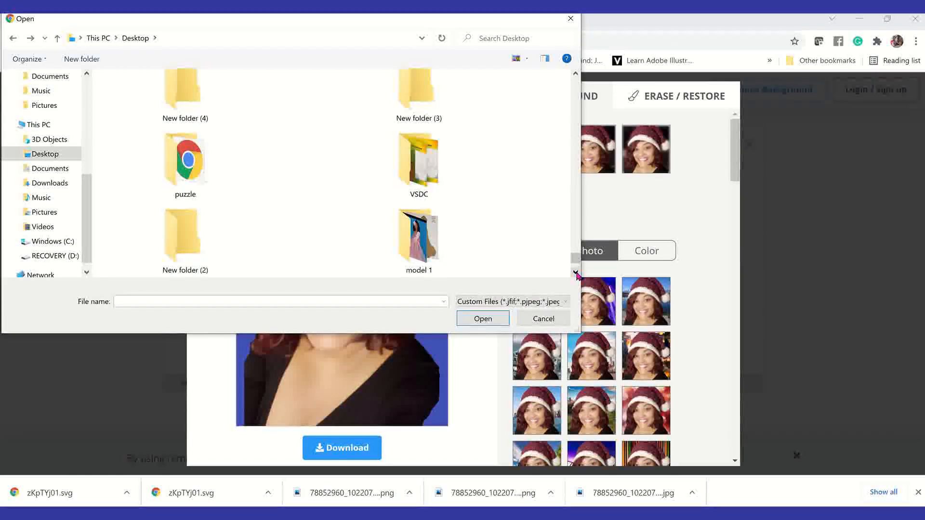
left_click(576, 273)
left_click(576, 273)
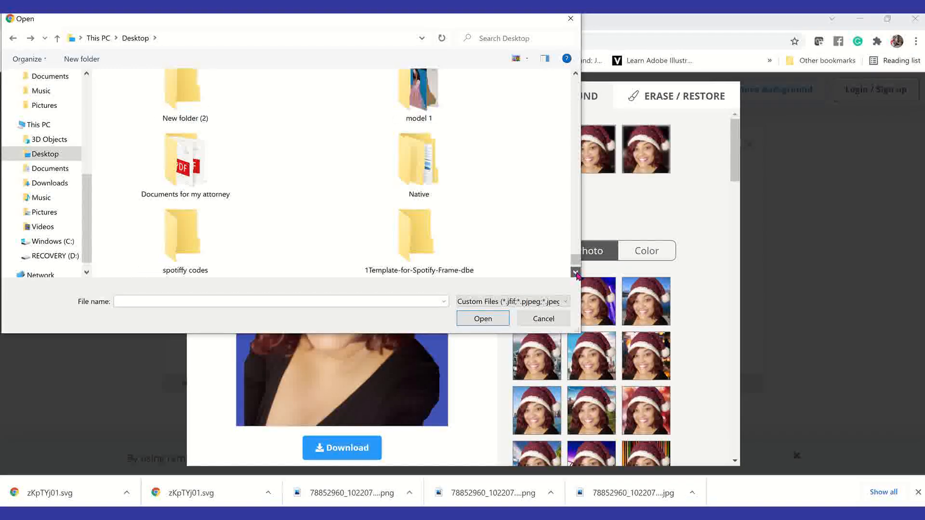
left_click(576, 273)
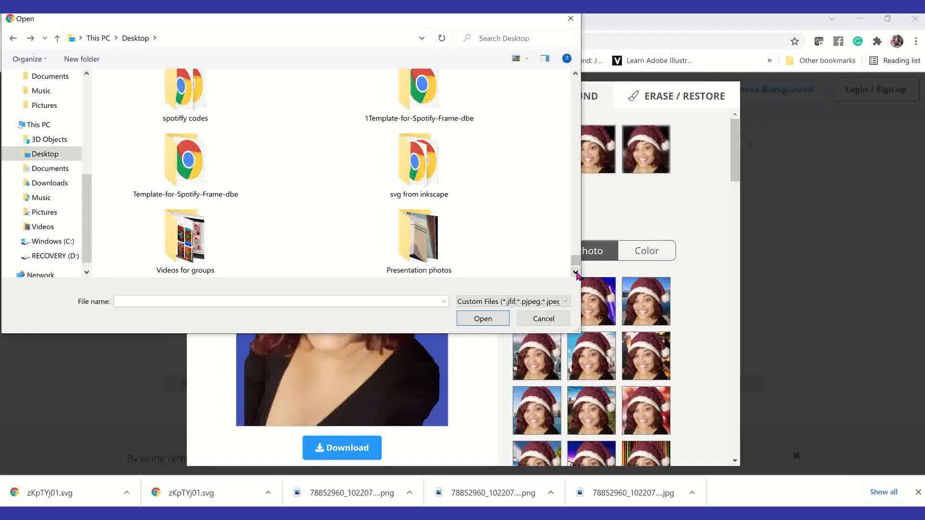
left_click(576, 273)
left_click(576, 273)
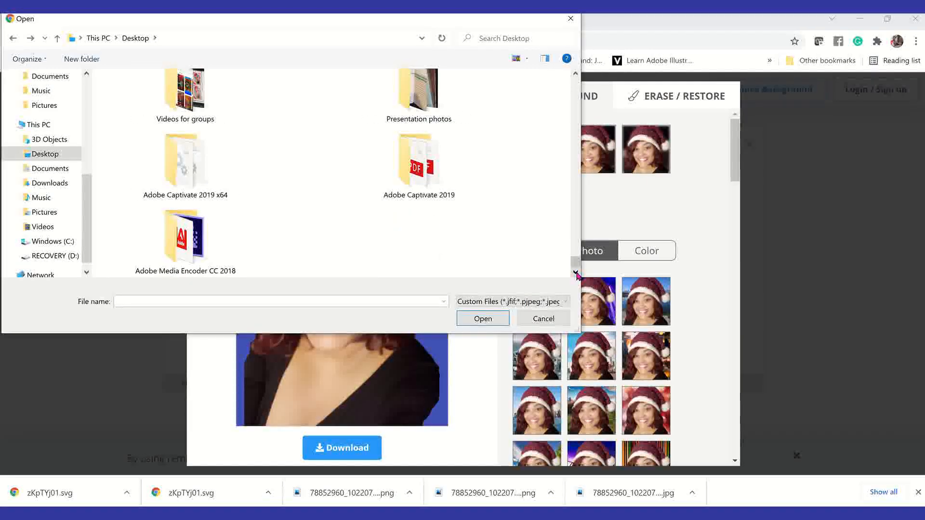
left_click(578, 264)
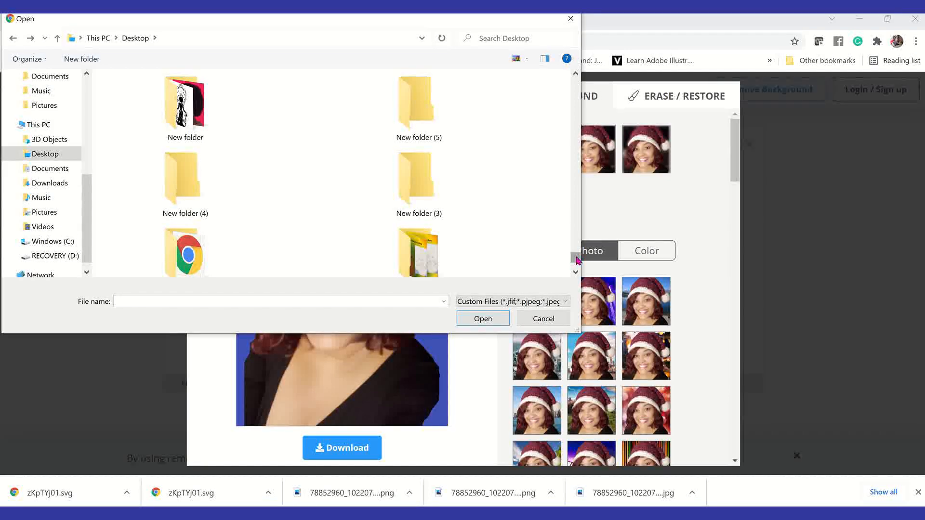
left_click(578, 259)
left_click(578, 259)
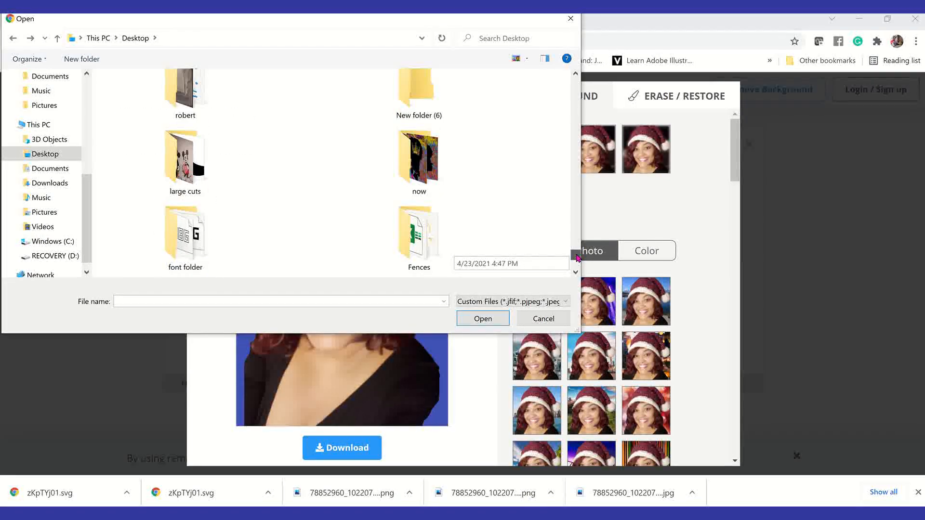
left_click(578, 258)
left_click(578, 256)
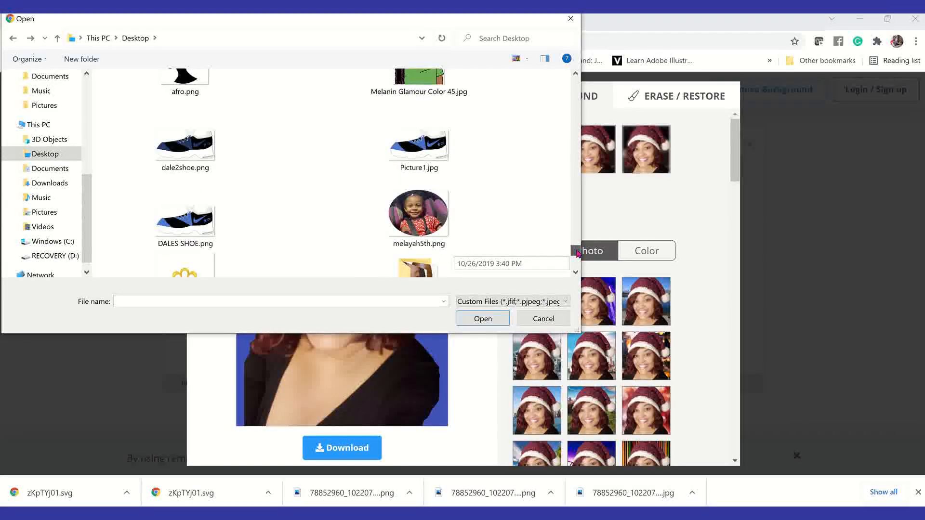
left_click_drag(579, 254, 579, 234)
left_click_drag(574, 163, 582, 256)
scroll(582, 256, "up", 2)
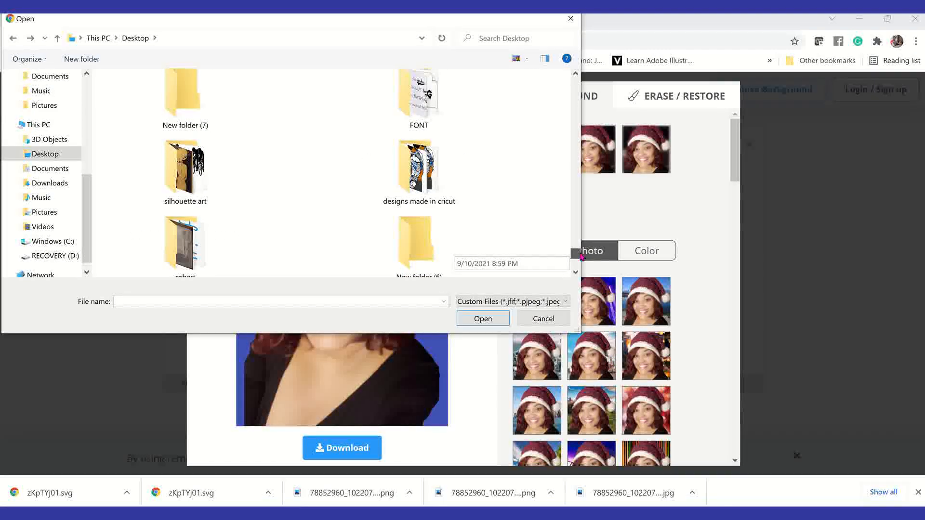
scroll(582, 256, "up", 3)
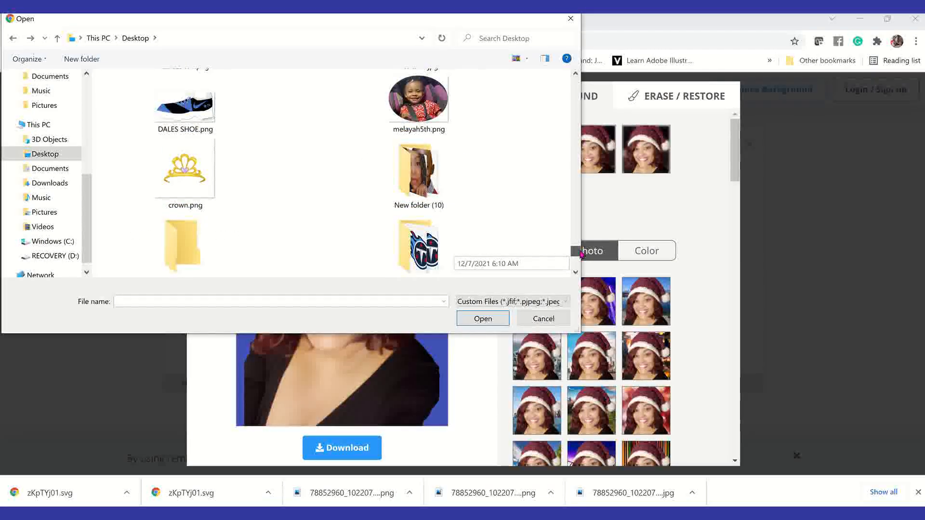
Open the patterns folder on the Desktop and upload Picture13.png as the portrait's custom background.
left_click(577, 274)
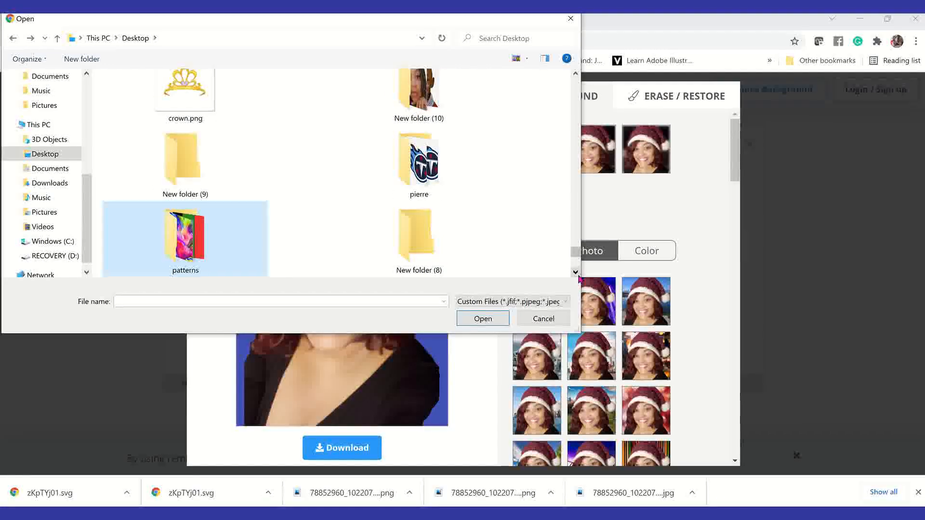
scroll(579, 278, "down", 1)
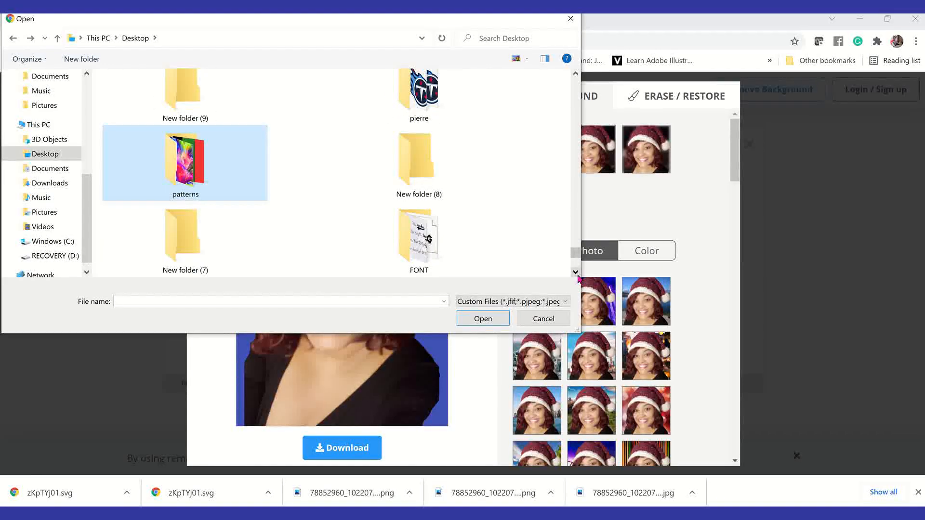
double_click(202, 167)
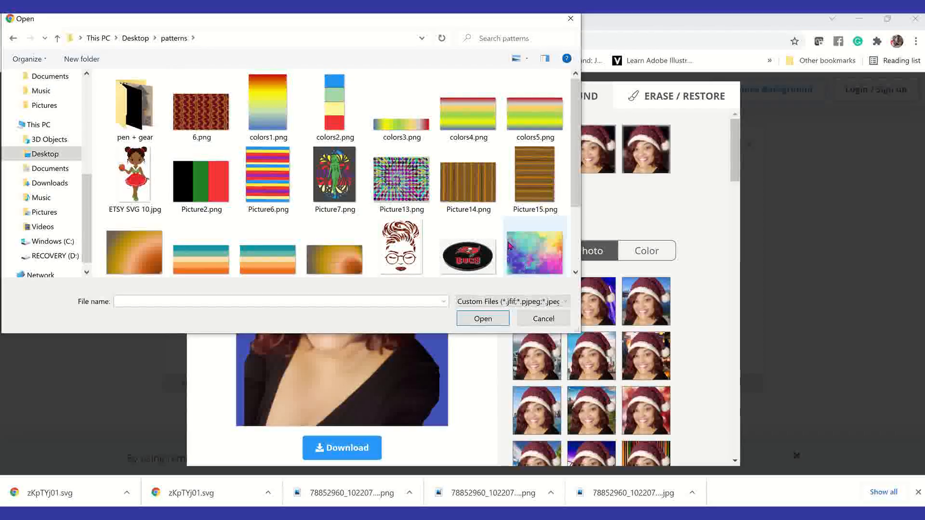
scroll(510, 243, "down", 1)
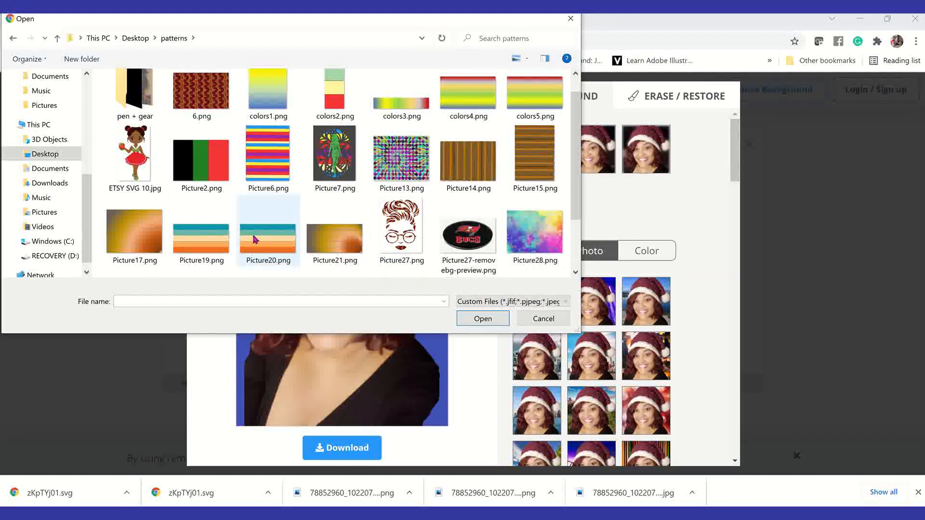
left_click(421, 178)
left_click(482, 319)
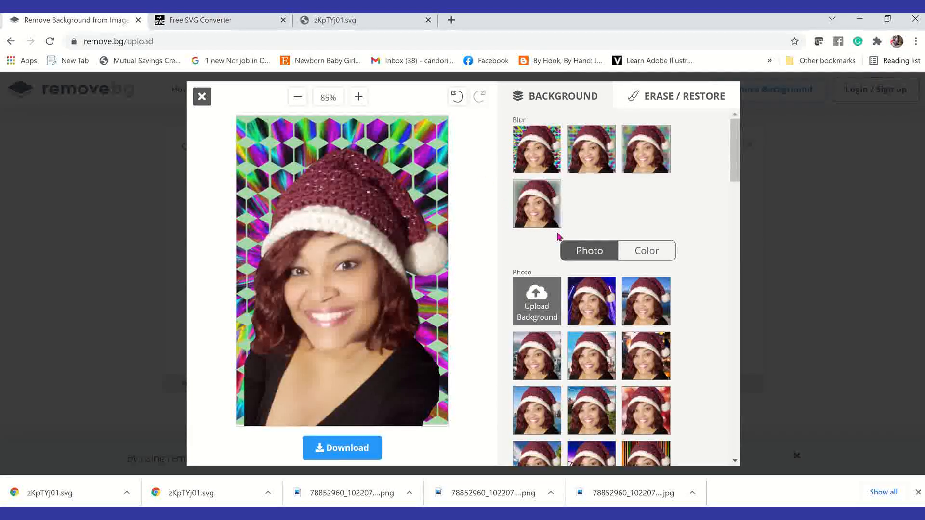
Open the Google home page in a new browser tab.
left_click(451, 20)
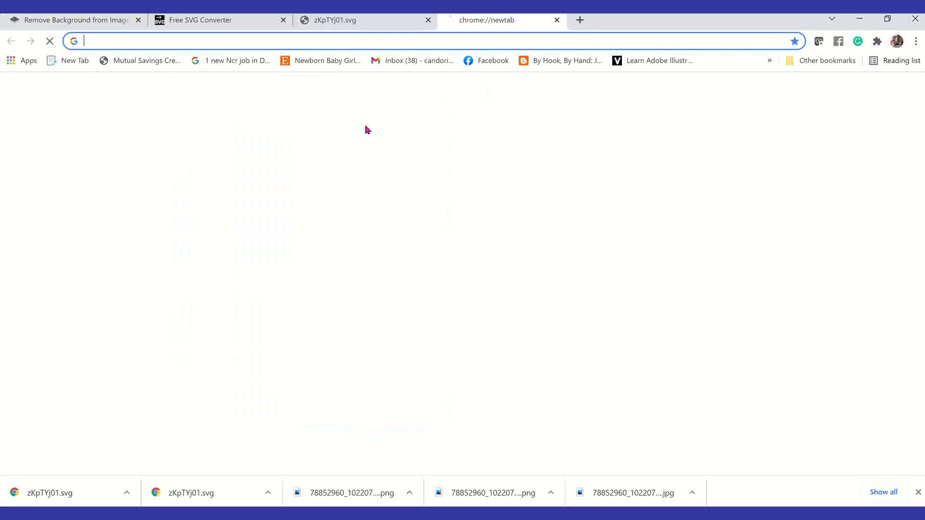
left_click(360, 42)
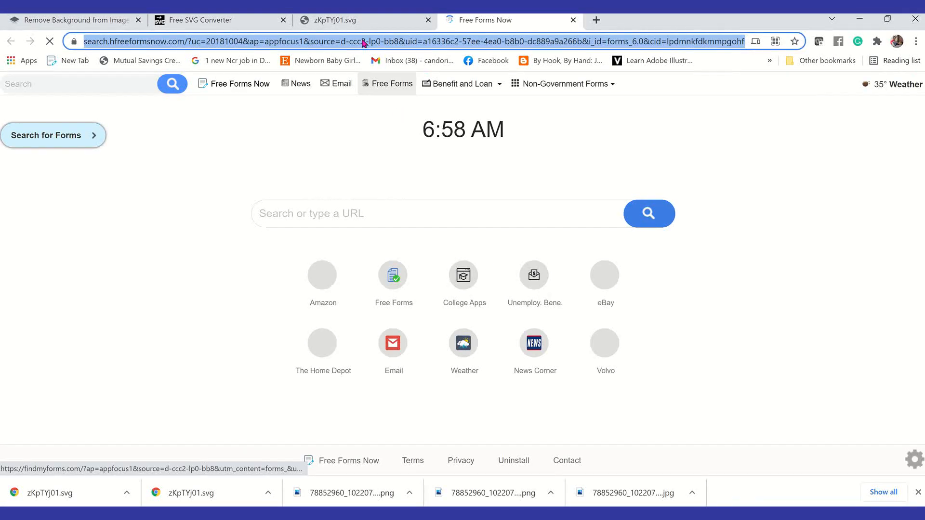
type("goo")
key("Return")
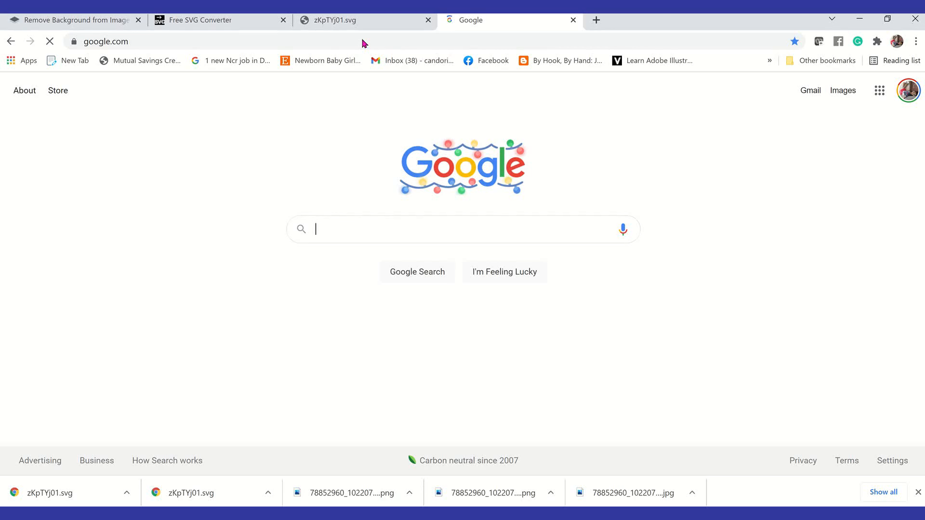
Search Google for "free christmas background".
type("free christm")
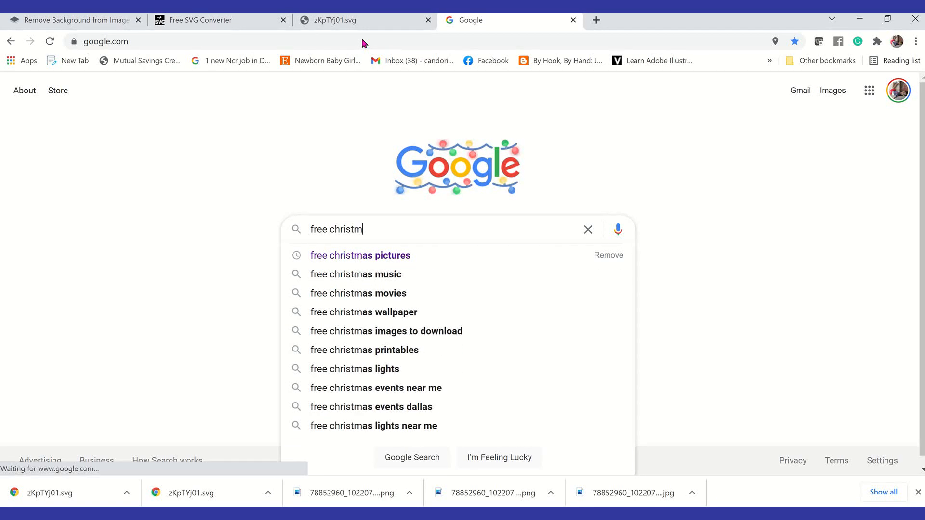
type("s")
key("BackSpace")
key("BackSpace")
type("as b")
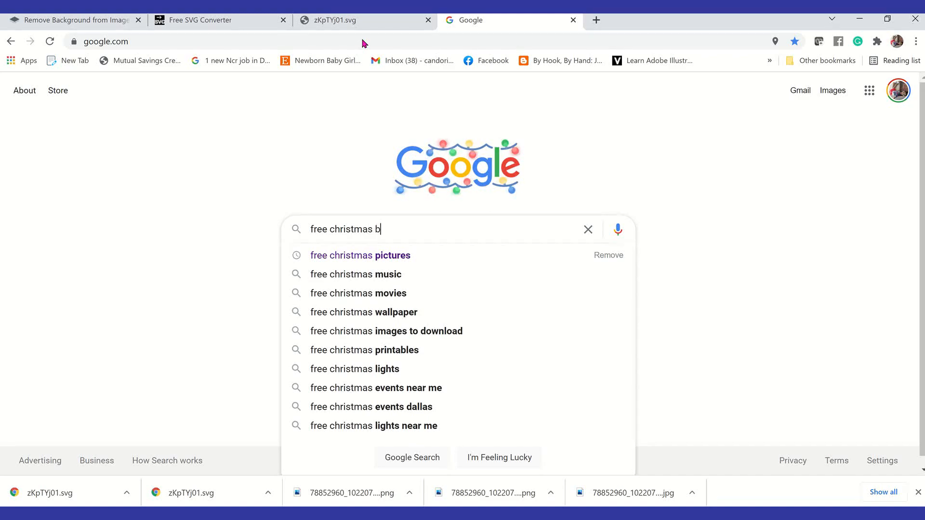
type("ackground")
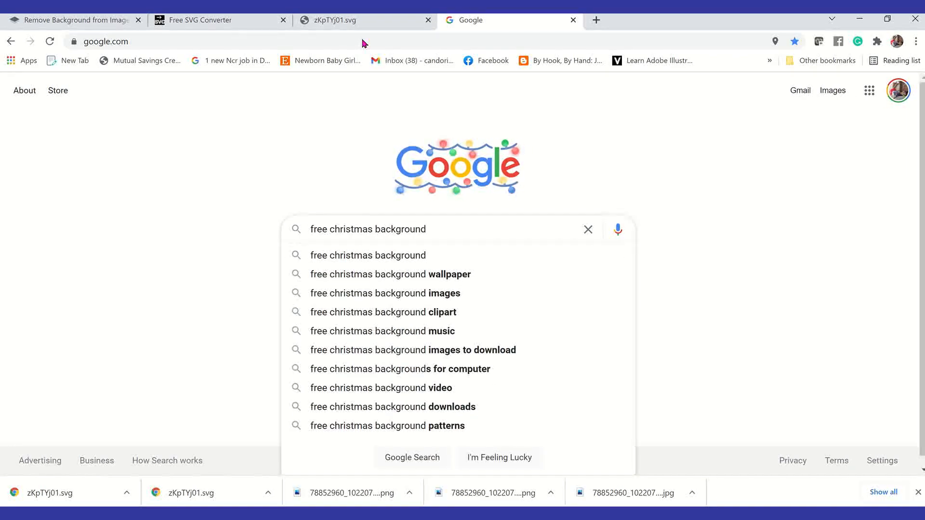
key("Return")
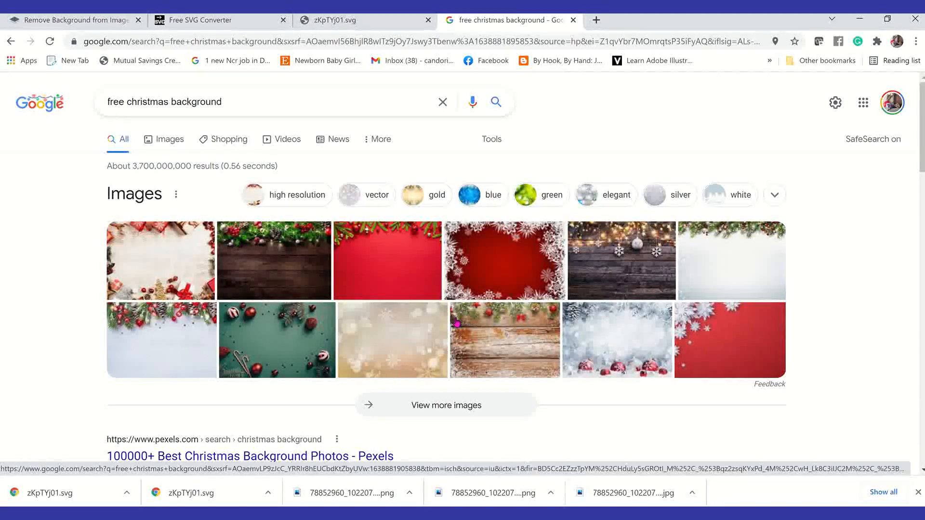
Open the large preview of the iStock image with snowy pine branches and red ornaments from the image results.
left_click(636, 319)
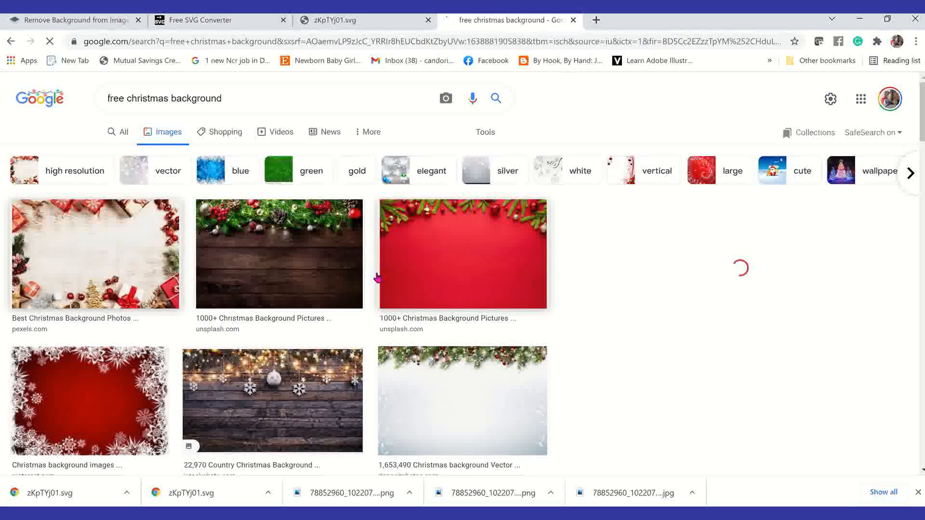
scroll(826, 331, "down", 6)
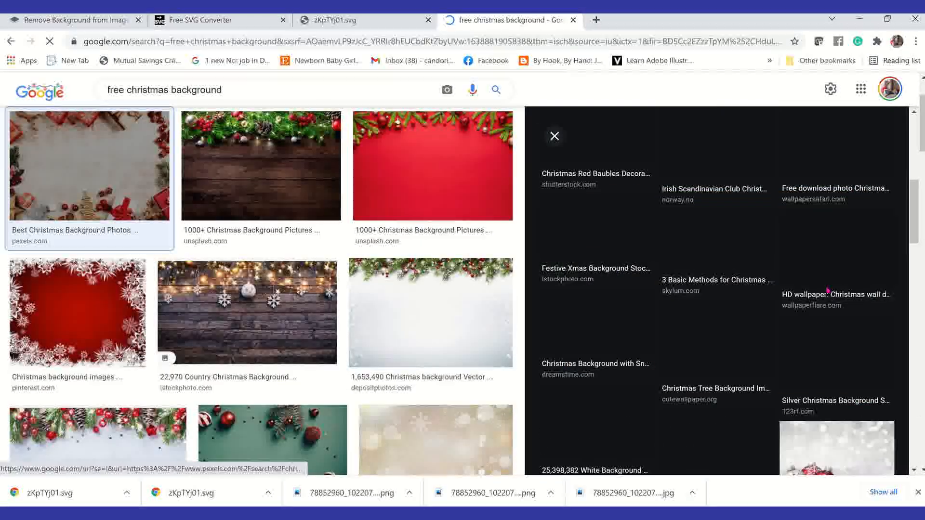
scroll(826, 290, "up", 4)
scroll(825, 289, "up", 3)
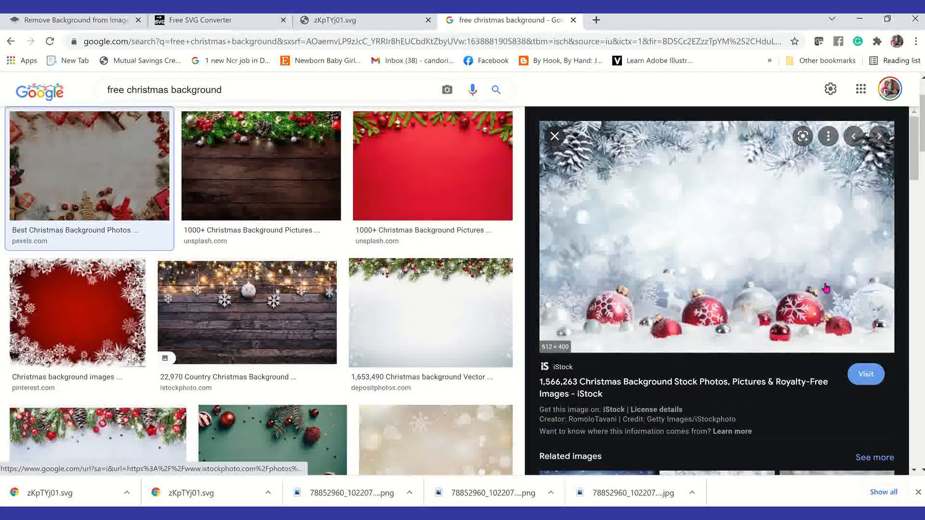
right_click(734, 194)
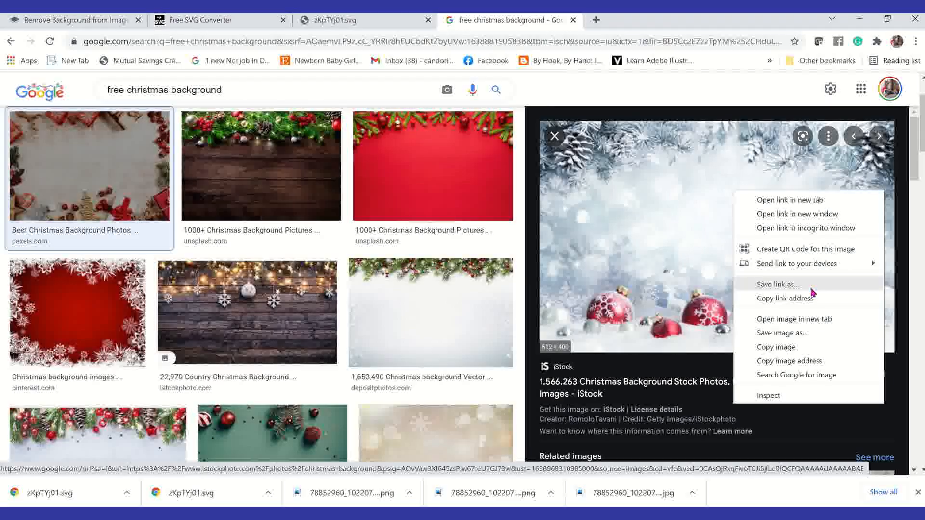
left_click(803, 335)
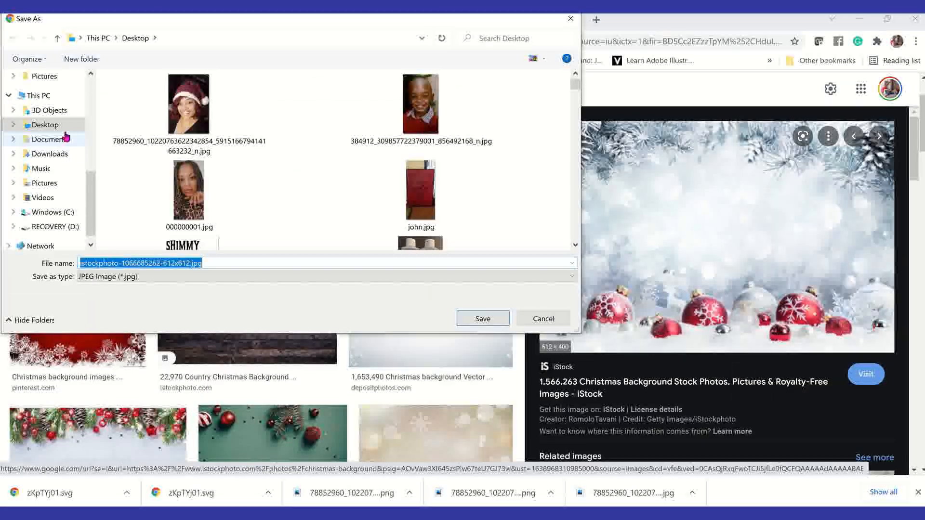
left_click(35, 128)
left_click(488, 320)
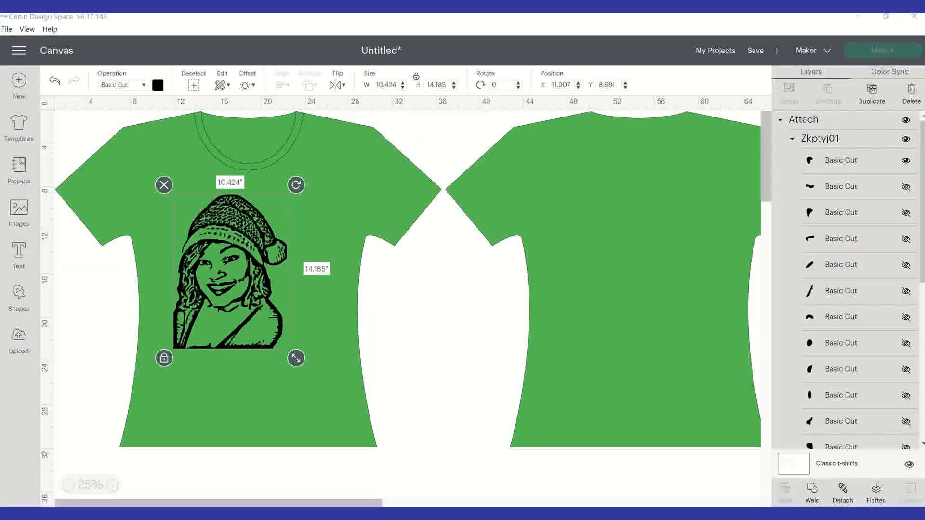
left_click(596, 472)
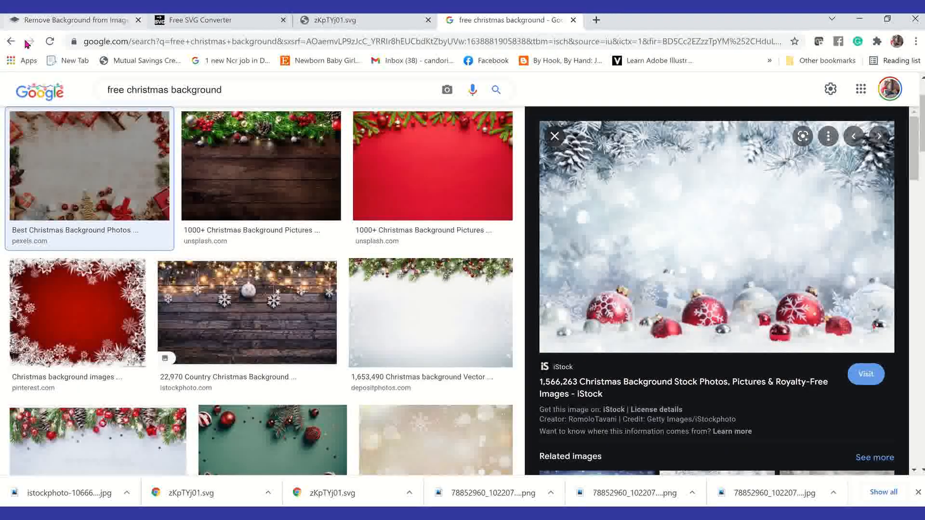
left_click(43, 22)
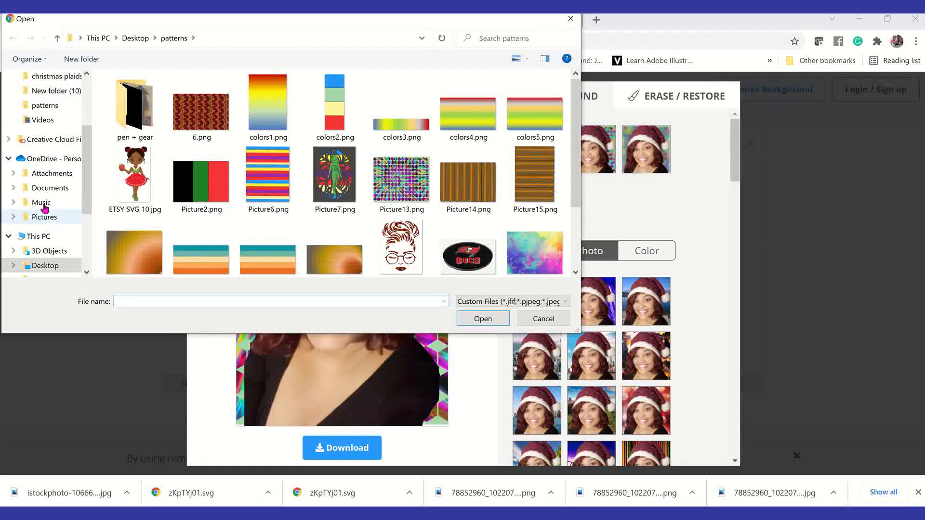
scroll(77, 105, "up", 2)
scroll(58, 105, "up", 2)
left_click(45, 101)
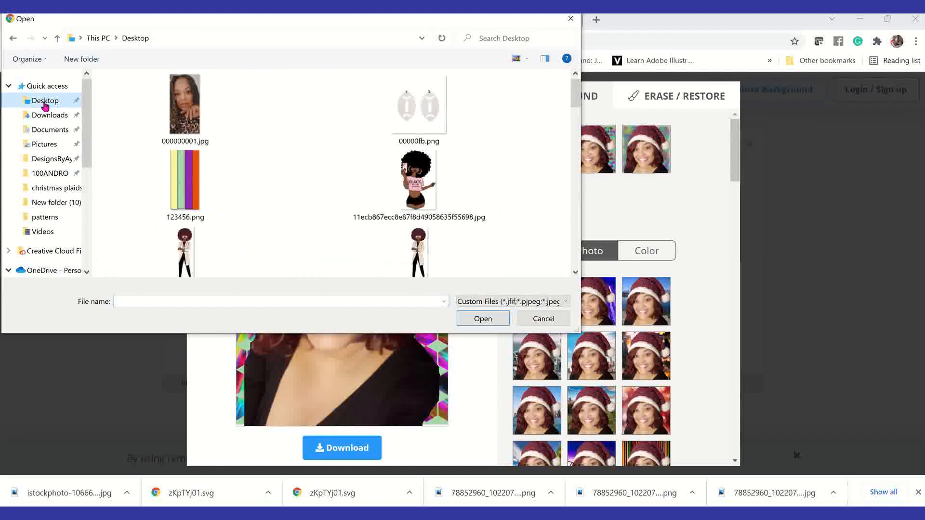
scroll(425, 180, "up", 3)
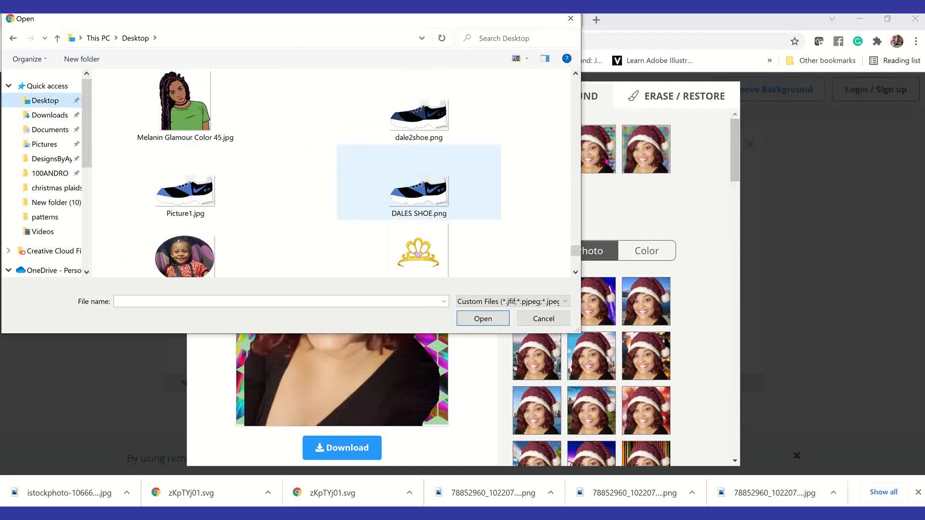
scroll(477, 243, "up", 10)
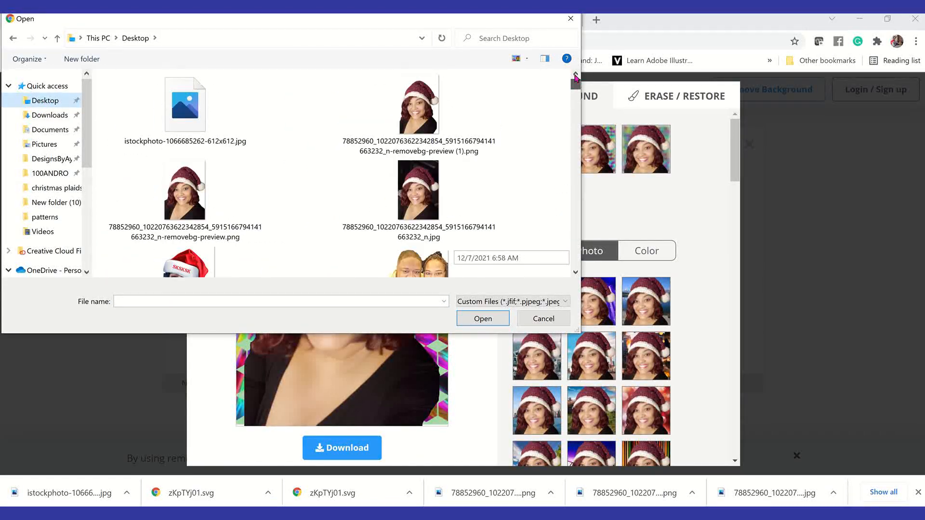
left_click(210, 109)
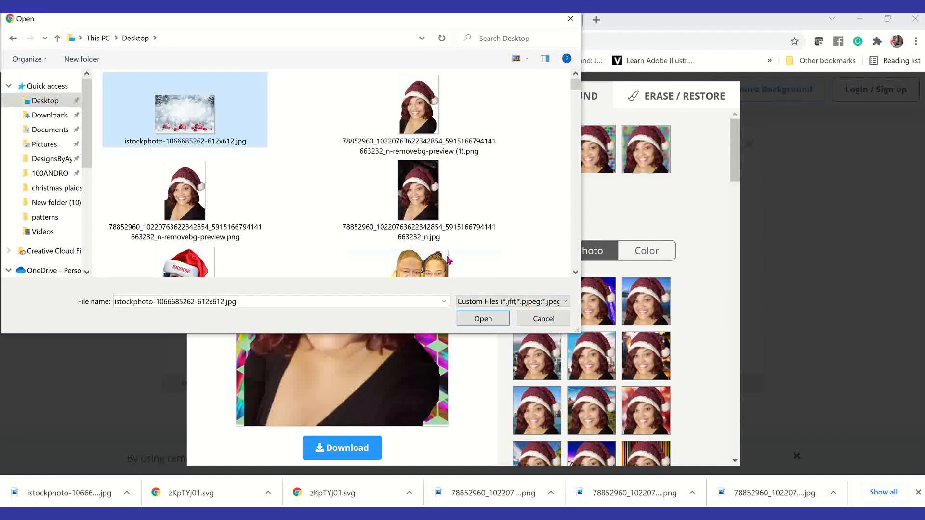
left_click(502, 320)
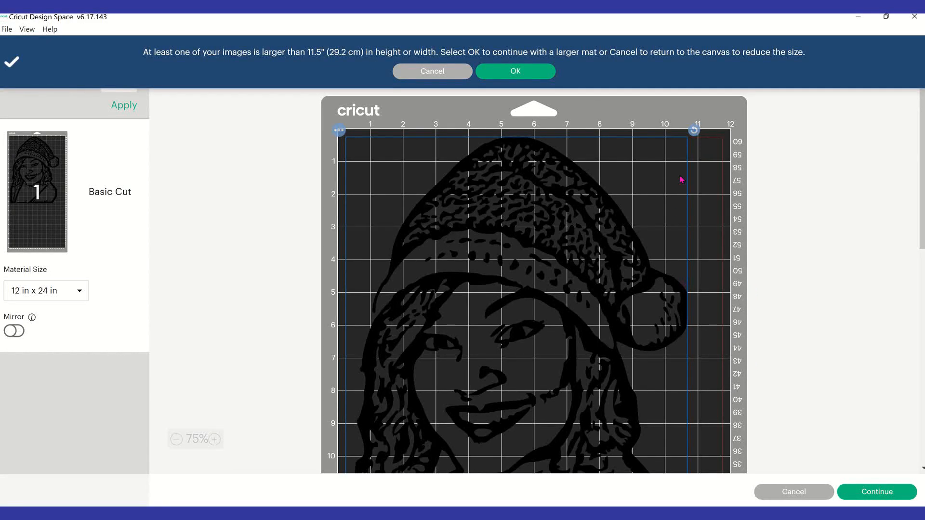
Accept the larger mat for the oversized portrait in Cricut Design Space and inspect the design's placement along the mat.
left_click(526, 73)
scroll(535, 323, "down", 4)
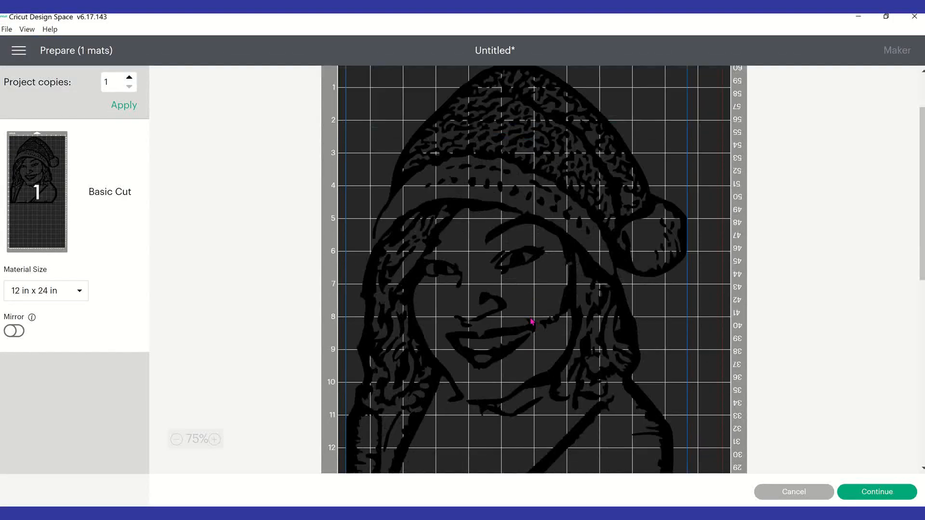
scroll(534, 322, "down", 3)
scroll(535, 322, "up", 5)
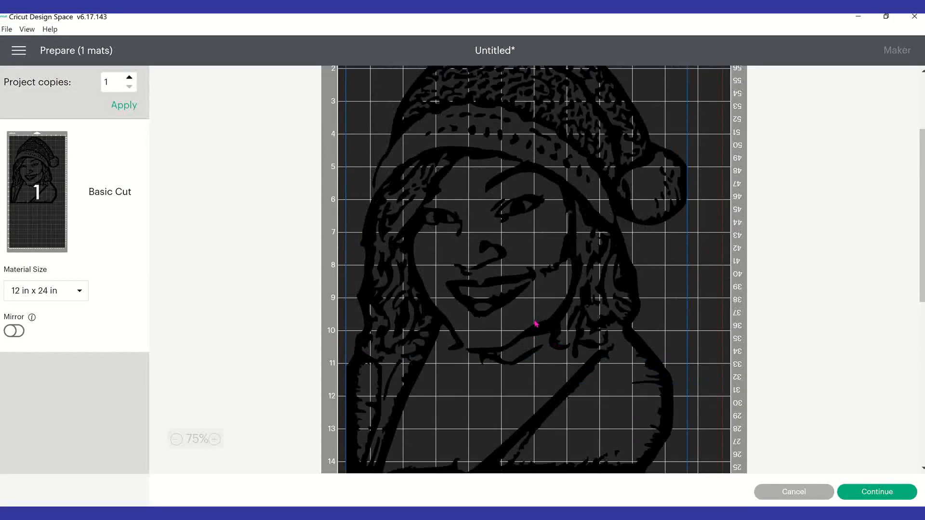
scroll(535, 324, "up", 3)
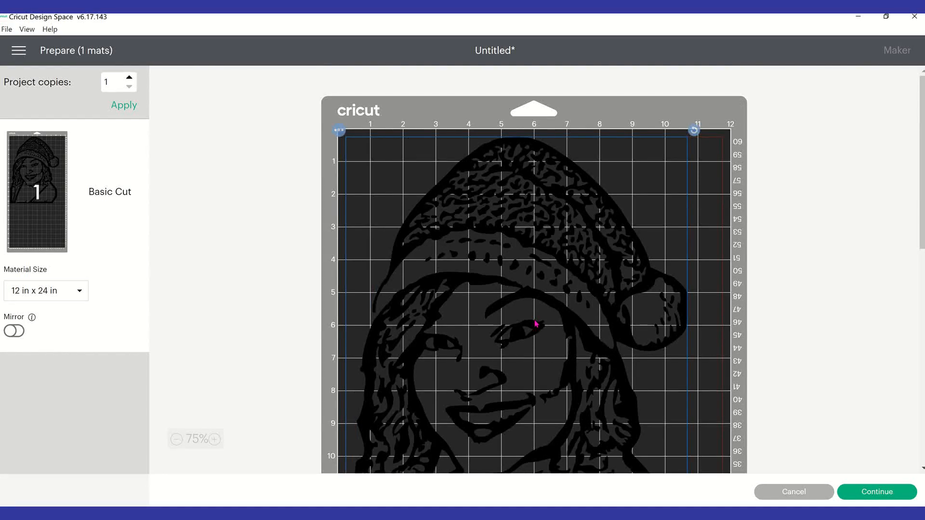
scroll(562, 325, "down", 3)
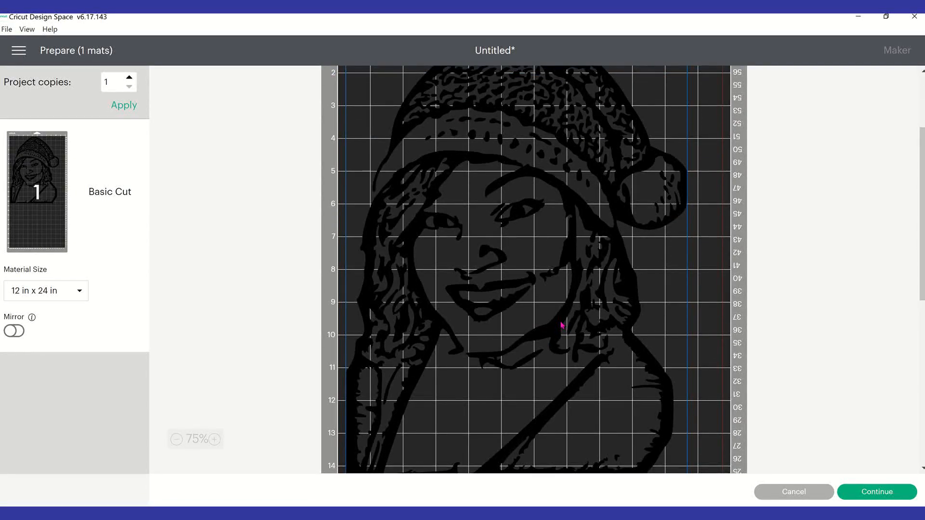
scroll(562, 326, "down", 4)
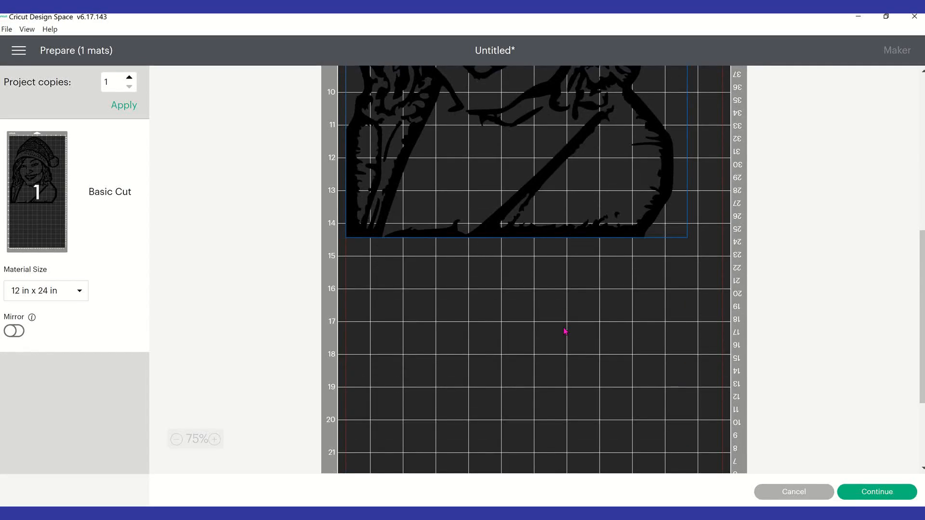
scroll(565, 331, "up", 7)
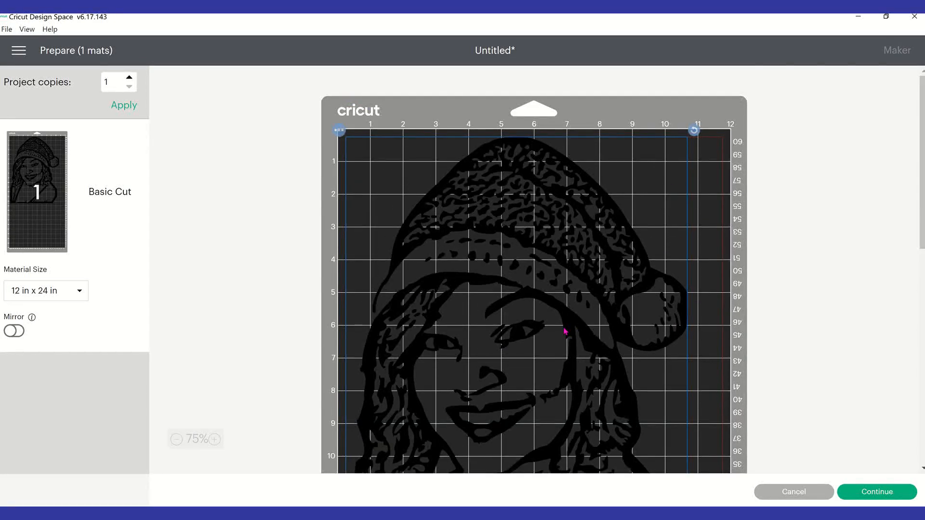
scroll(565, 331, "down", 5)
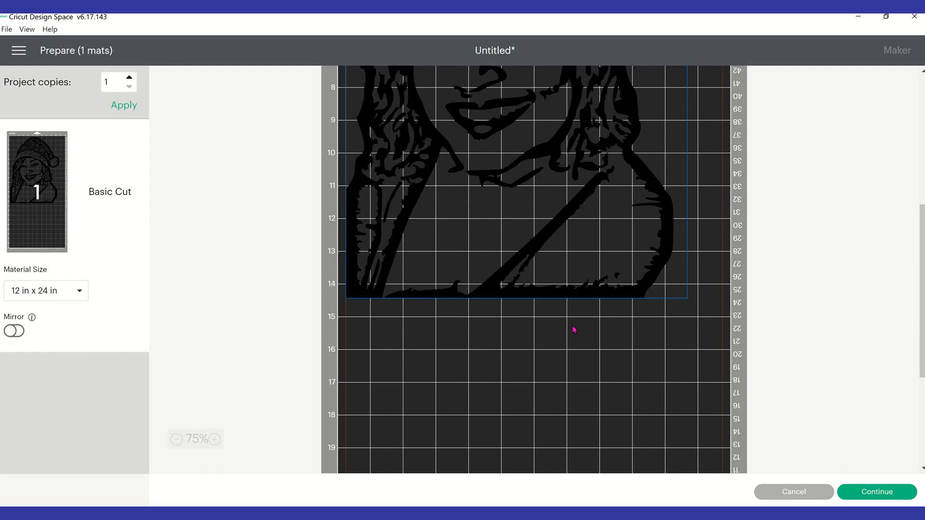
Turn on mirroring for the portrait on the Basic Cut mat and check the flipped design.
left_click(19, 330)
scroll(559, 289, "up", 5)
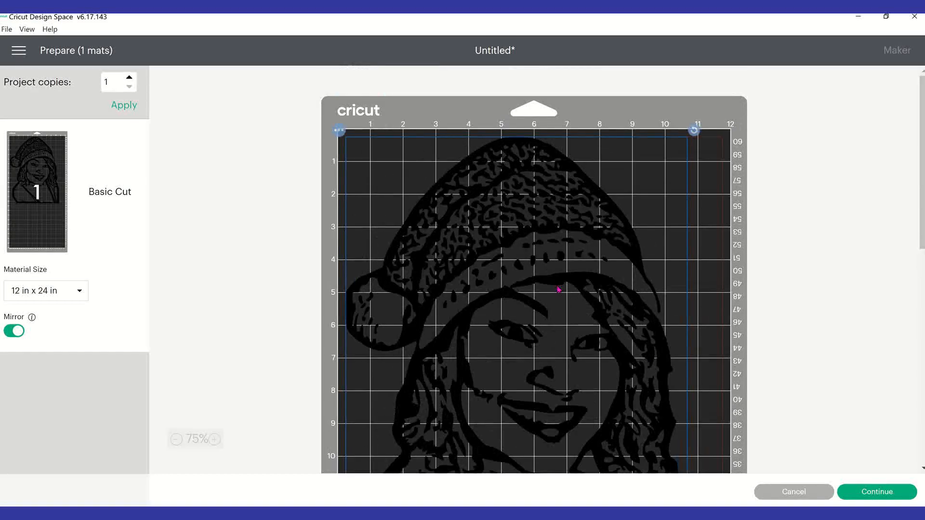